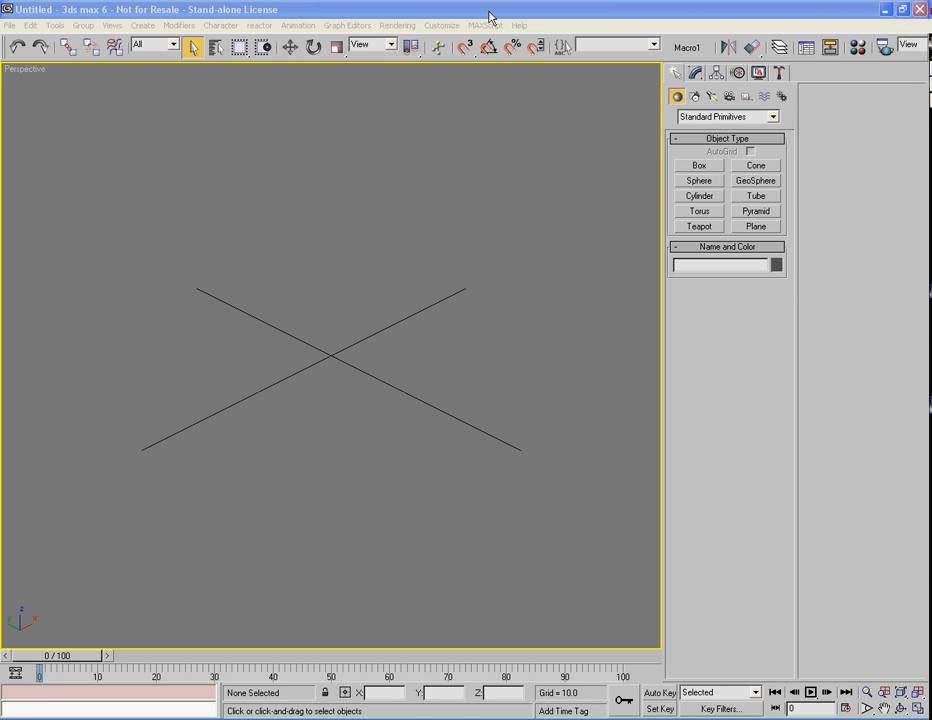
Focus the 3ds Max window and bring up the Windows Start menu
{"action": "left_click", "coordinate": [489, 12]}
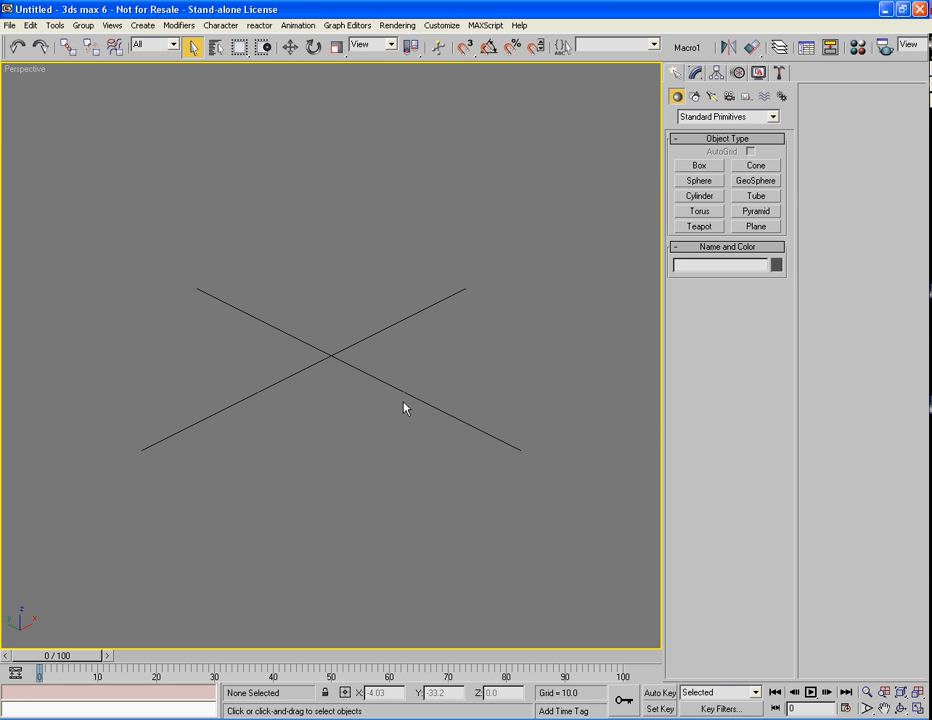
{"action": "left_click", "coordinate": [40, 719]}
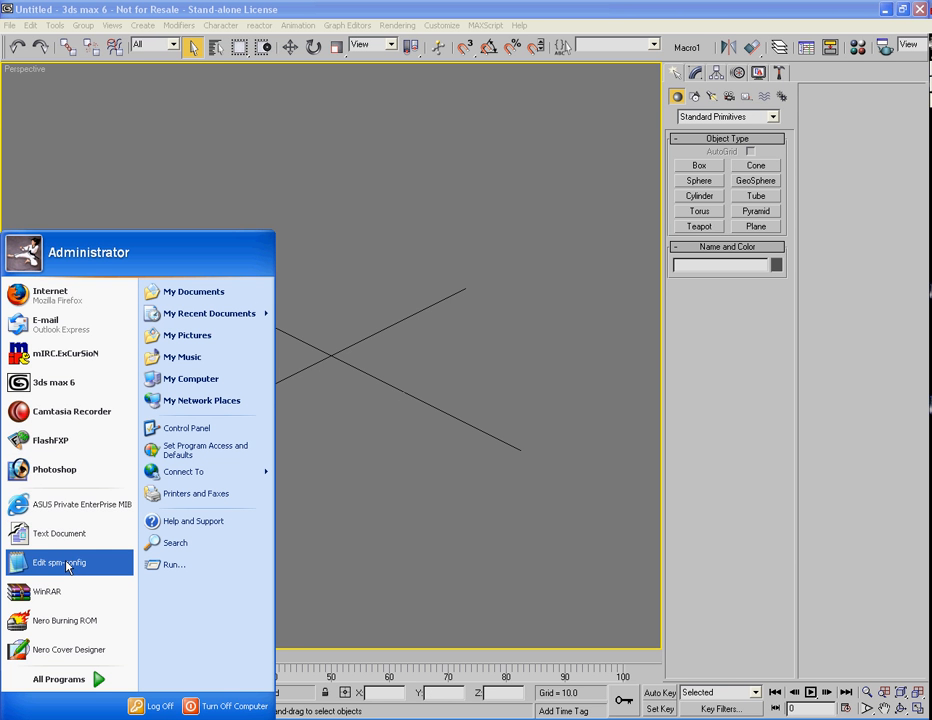
{"action": "key", "text": "Escape"}
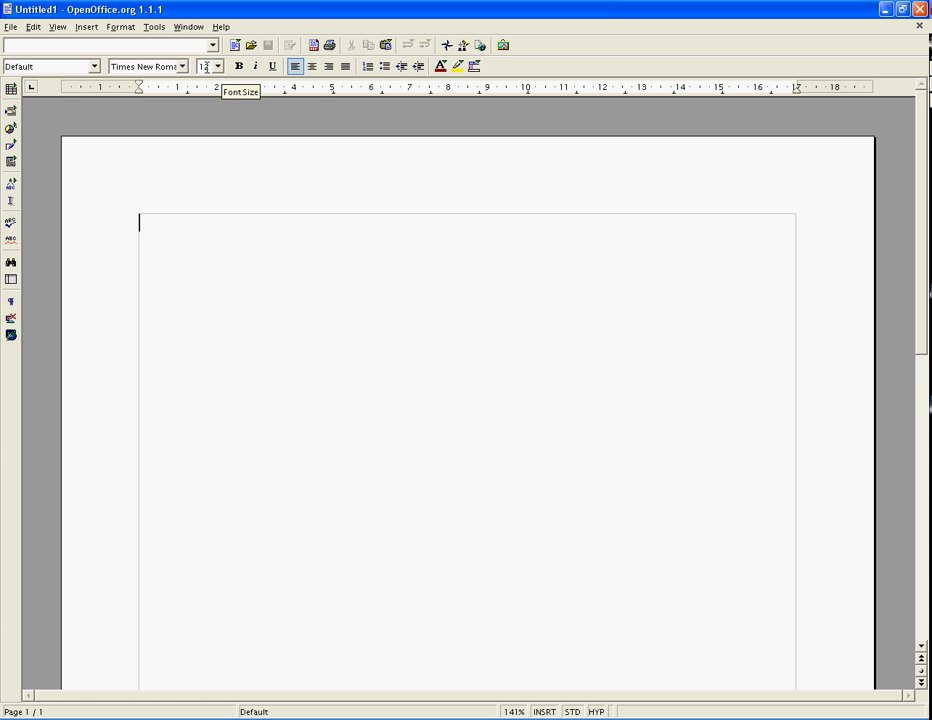
{"action": "left_click", "coordinate": [218, 66]}
{"action": "left_click", "coordinate": [218, 151]}
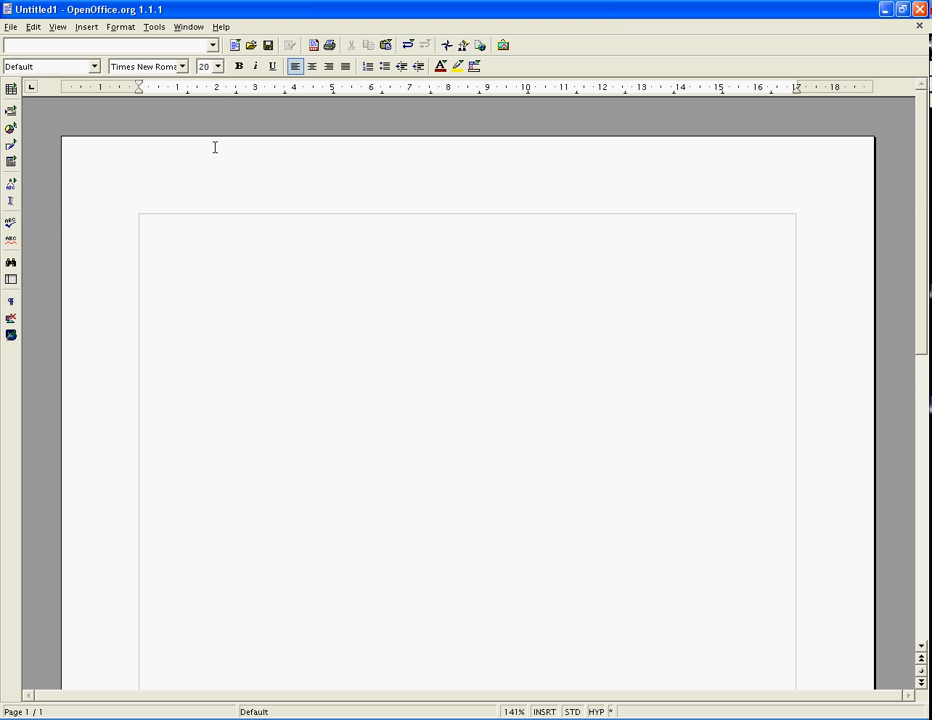
{"action": "type", "text": "www"}
{"action": "type", "text": ".chao"}
{"action": "type", "text": "s"}
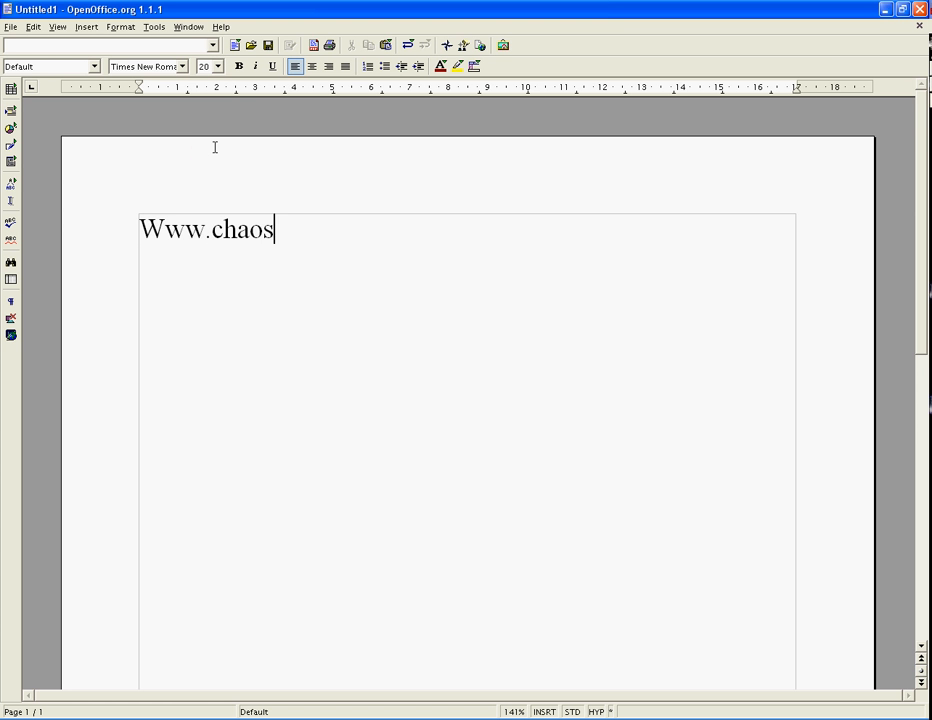
{"action": "type", "text": "group.com"}
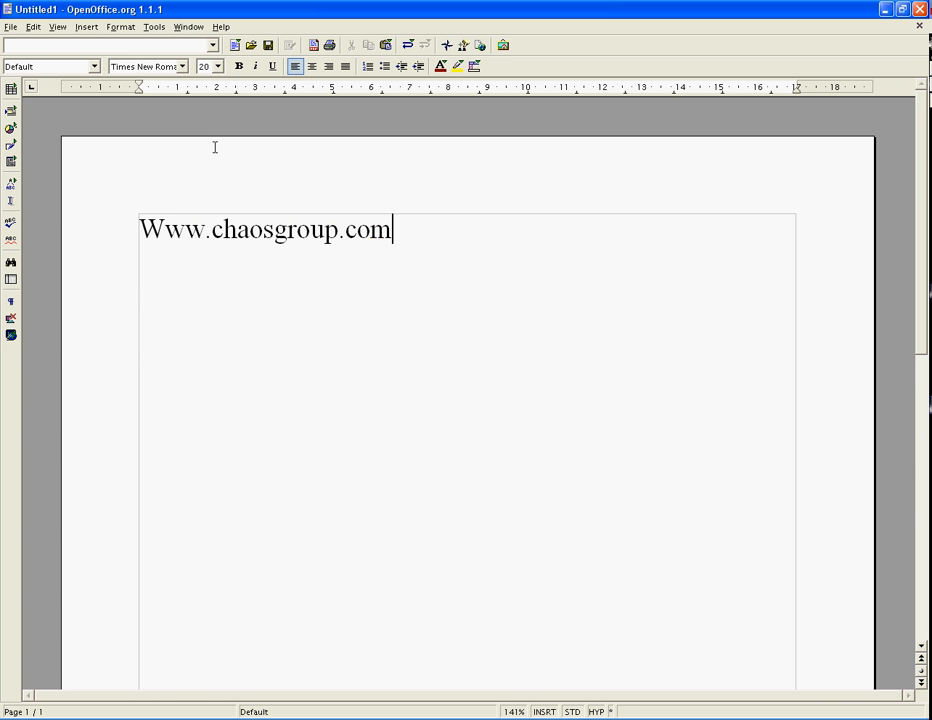
{"action": "key", "text": "Return"}
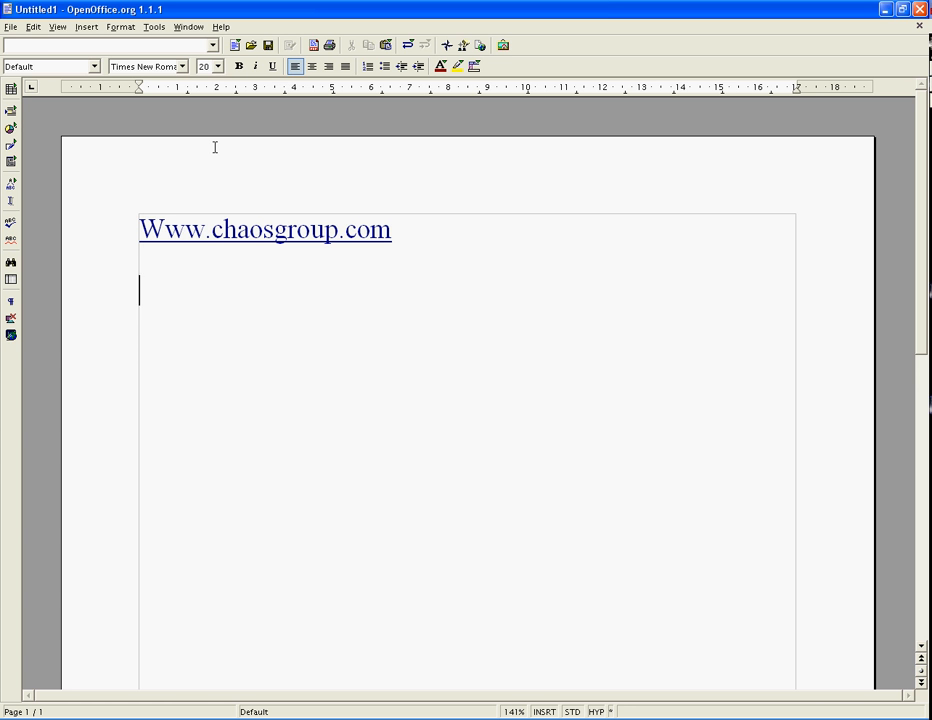
{"action": "type", "text": "www.vray"}
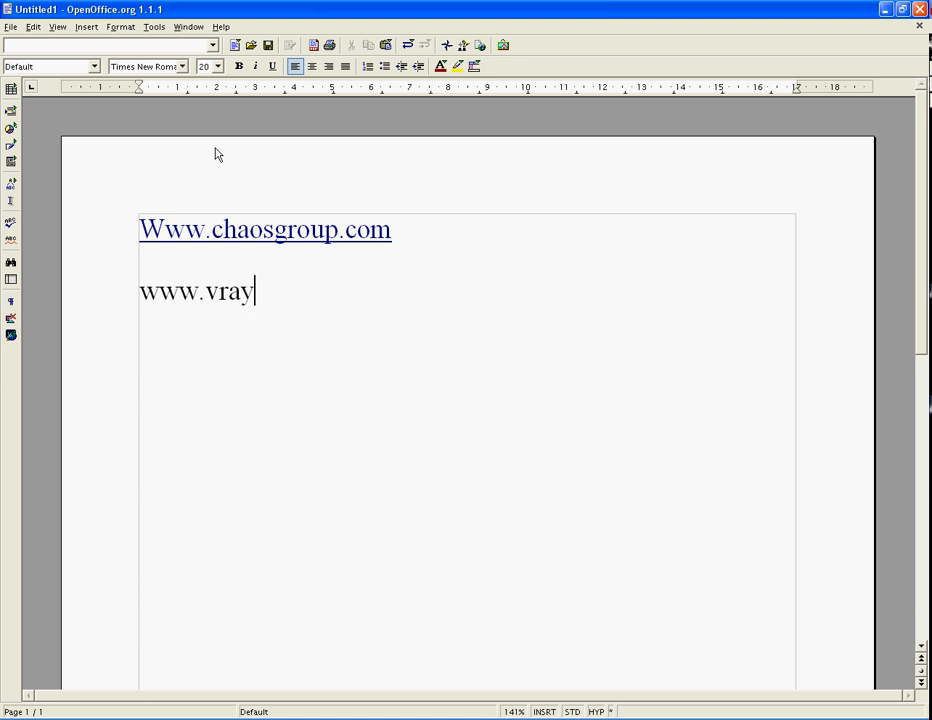
{"action": "type", "text": ".info"}
{"action": "key", "text": "Return"}
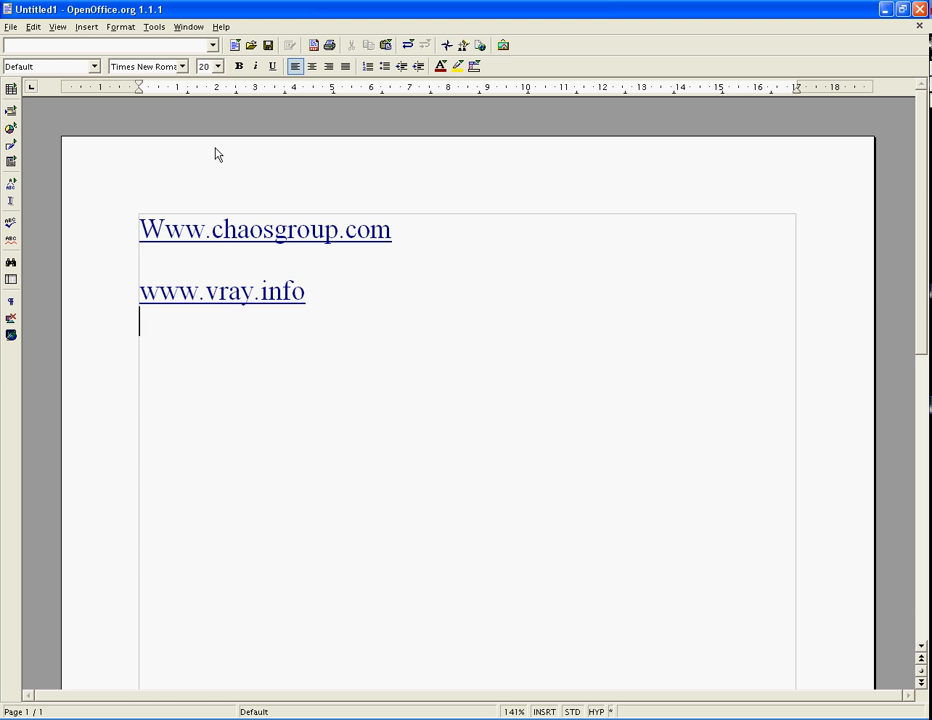
{"action": "key", "text": "Return"}
{"action": "type", "text": "www.vrayra"}
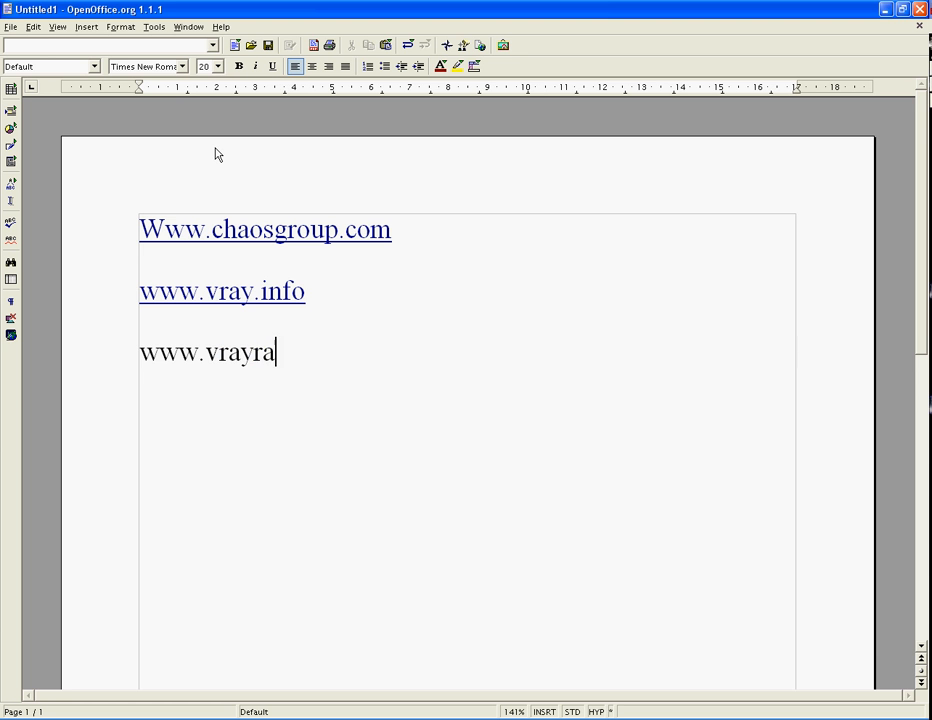
{"action": "key", "text": "BackSpace"}
{"action": "type", "text": "ender.co"}
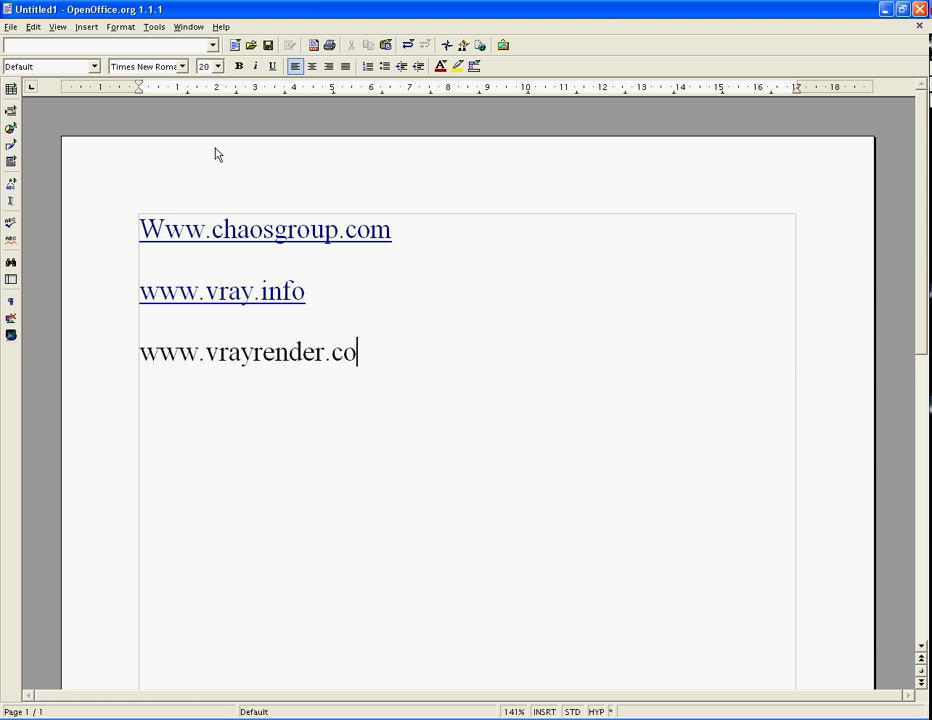
{"action": "type", "text": "m"}
{"action": "key", "text": "Return"}
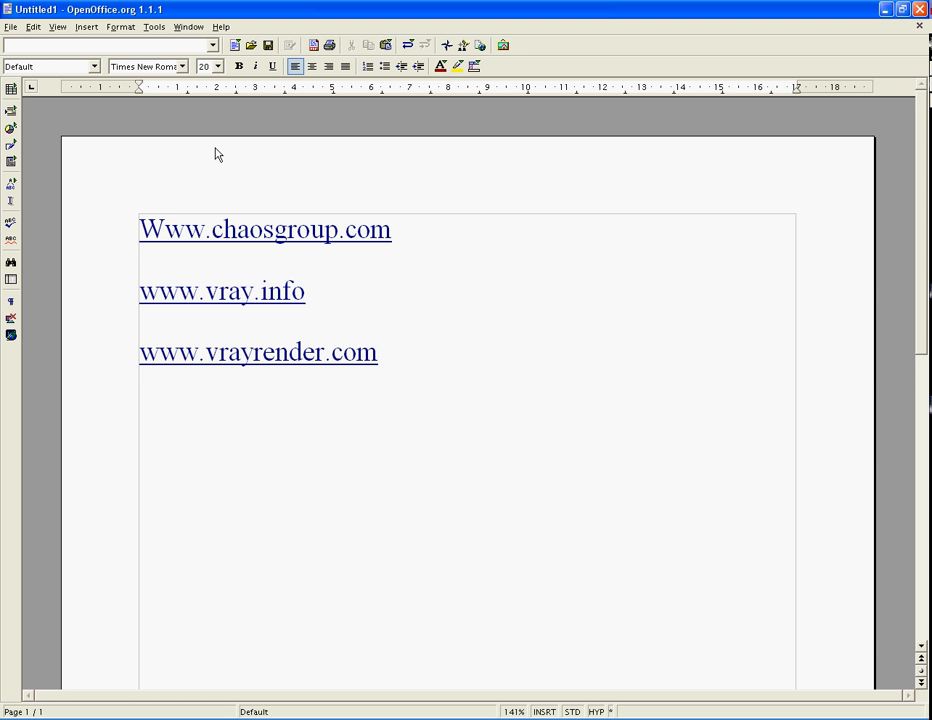
{"action": "left_click", "coordinate": [919, 10]}
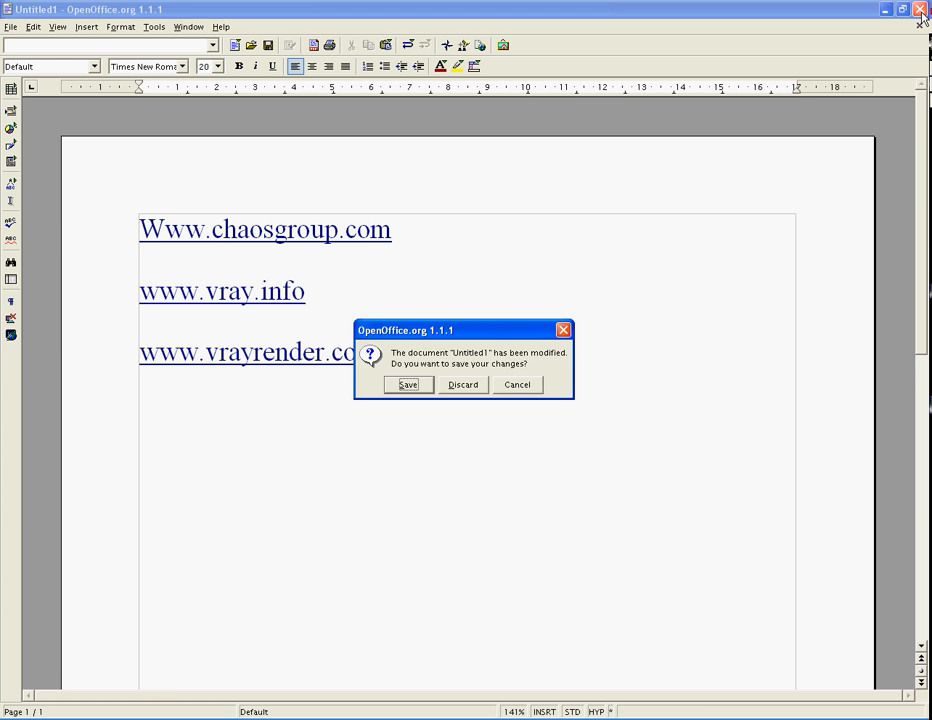
{"action": "left_click", "coordinate": [445, 388]}
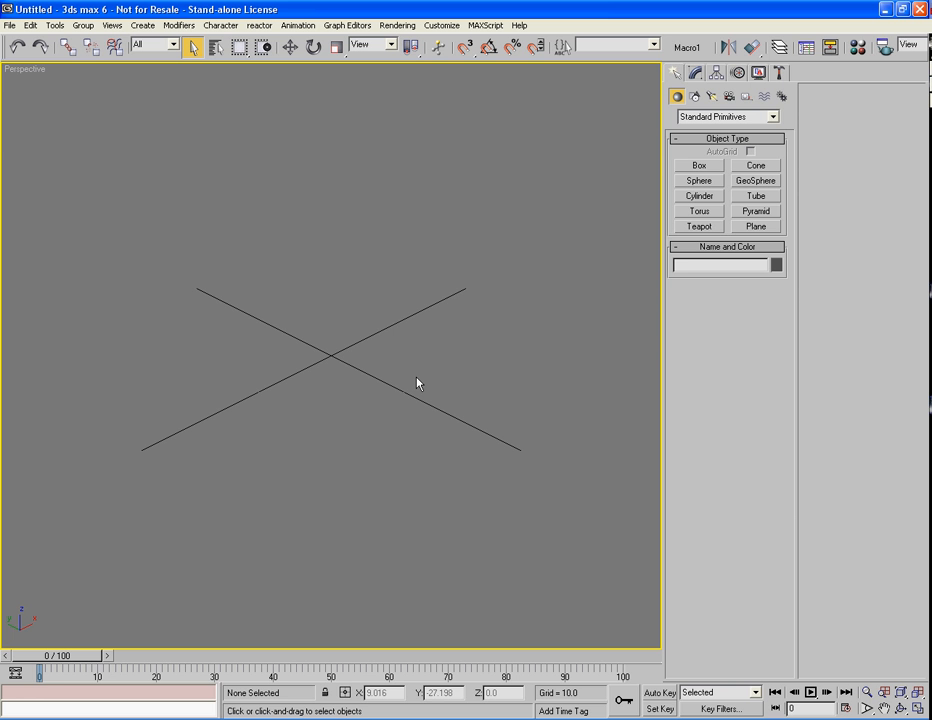
Draw a large ground plane across the scene and hide the home grid
{"action": "left_click", "coordinate": [756, 227]}
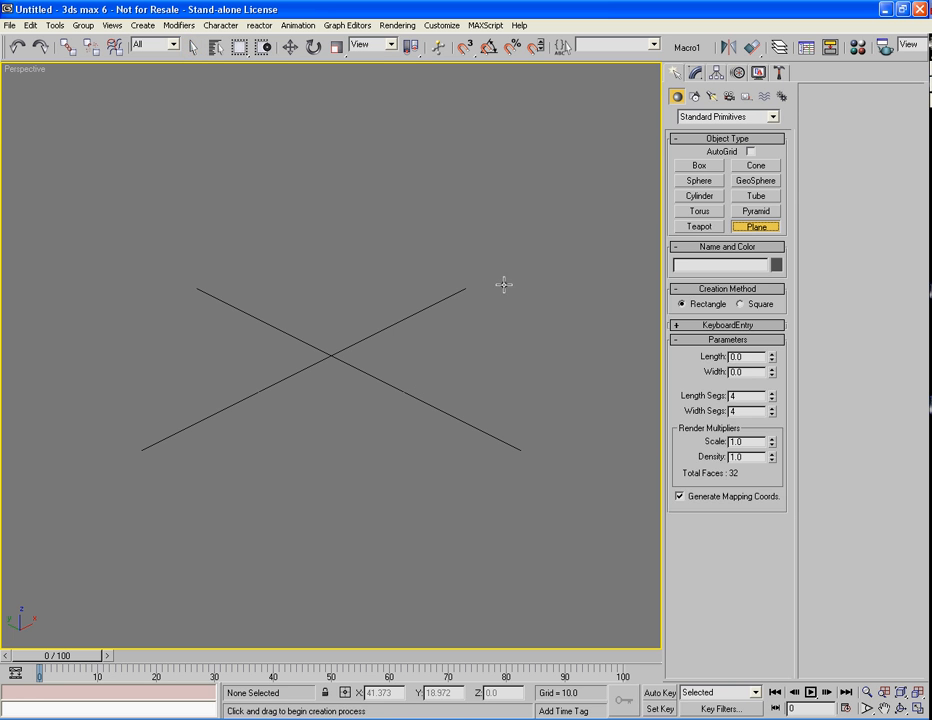
{"action": "left_click_drag", "start_coordinate": [340, 258], "coordinate": [331, 533]}
{"action": "right_click", "coordinate": [331, 533]}
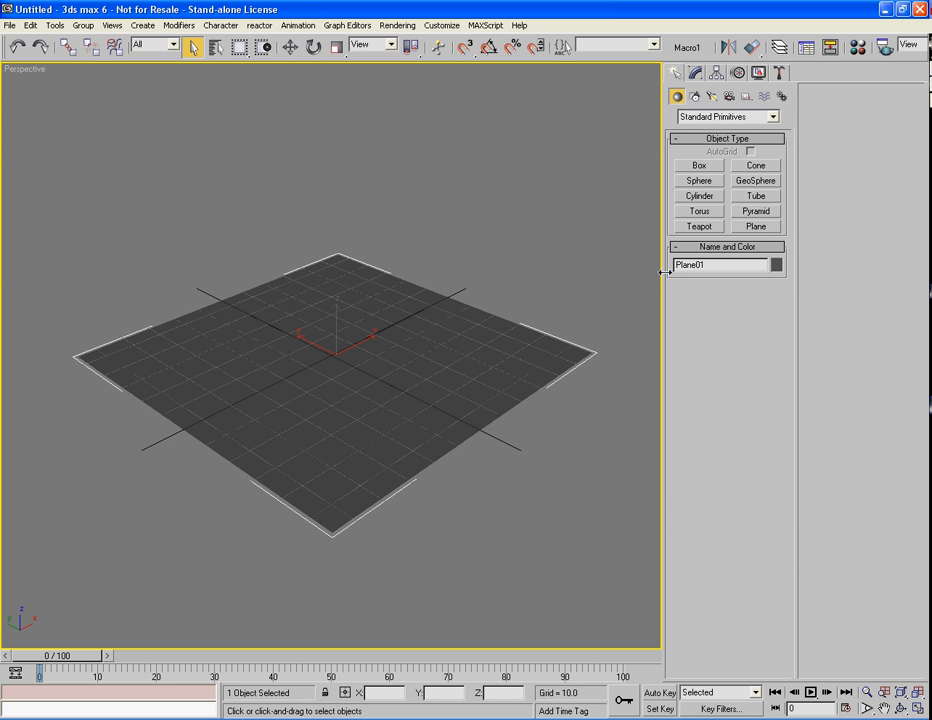
{"action": "key", "text": "g"}
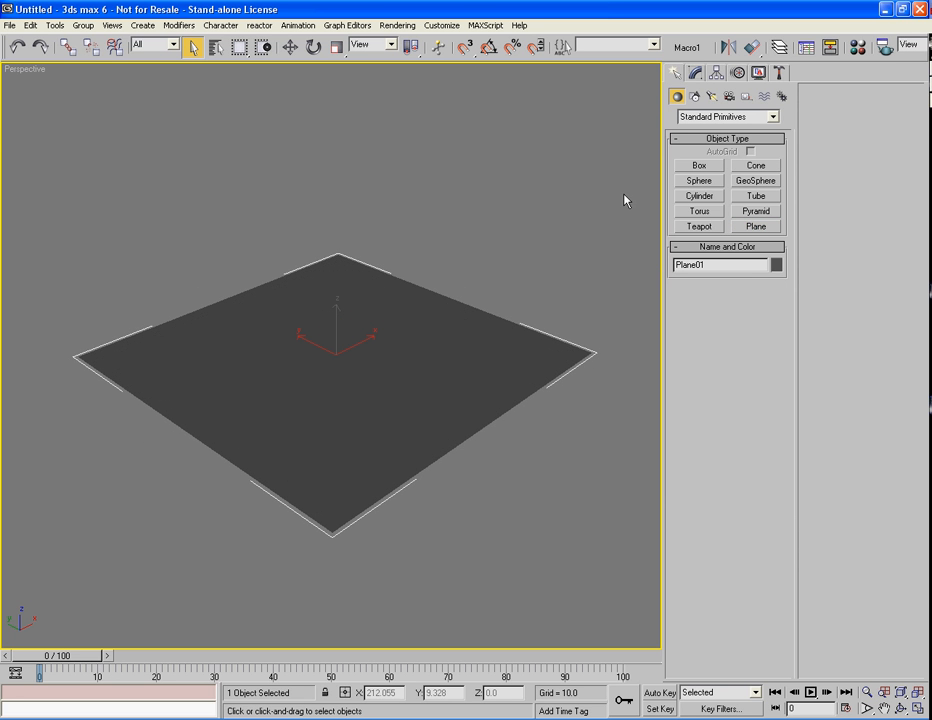
Add a cylinder about 46 tall, a teapot in front of it, and a box to its left
{"action": "left_click", "coordinate": [698, 196]}
{"action": "left_click_drag", "start_coordinate": [371, 322], "coordinate": [376, 352]}
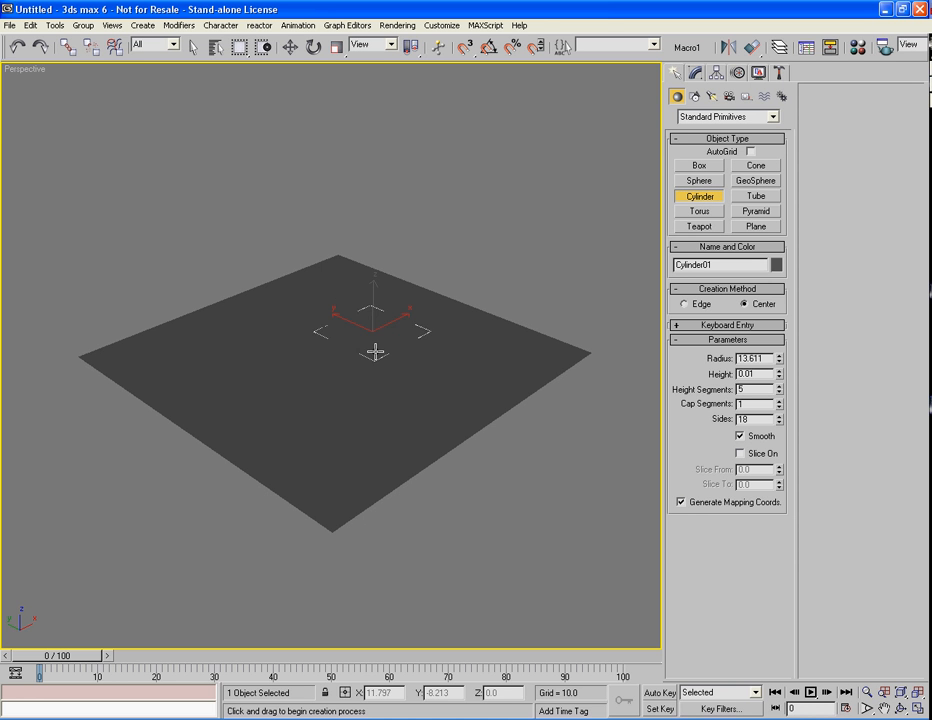
{"action": "left_click", "coordinate": [374, 206]}
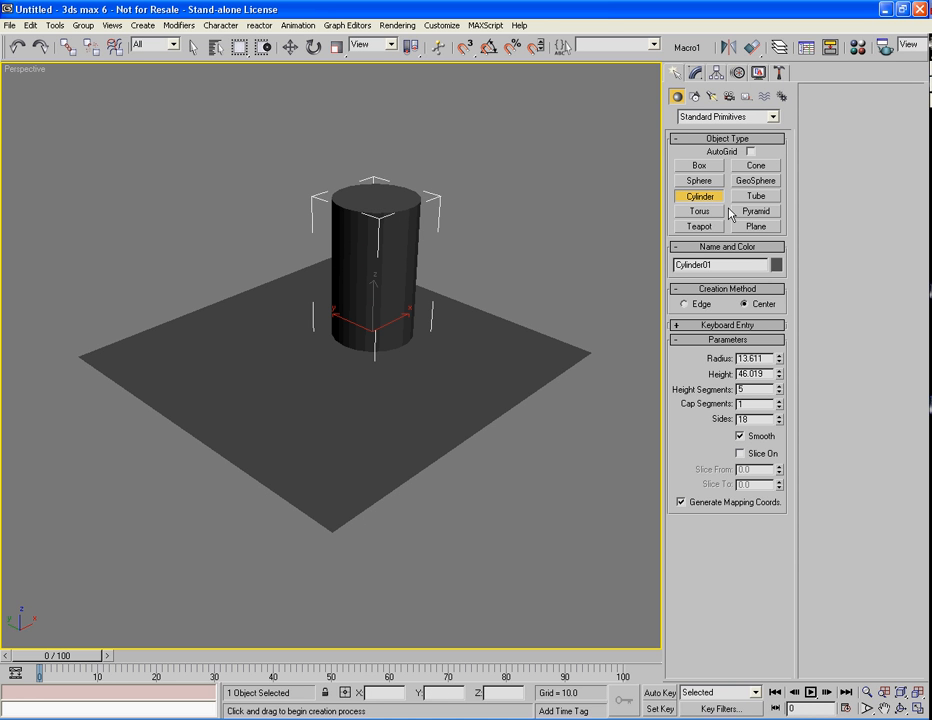
{"action": "left_click", "coordinate": [684, 226]}
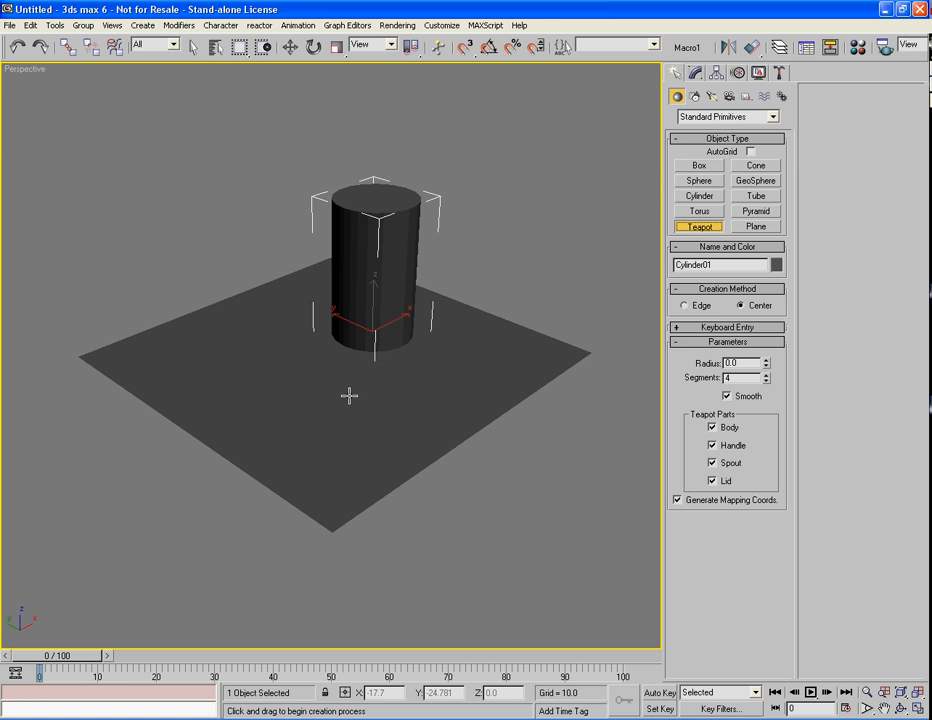
{"action": "left_click_drag", "start_coordinate": [347, 393], "coordinate": [352, 449]}
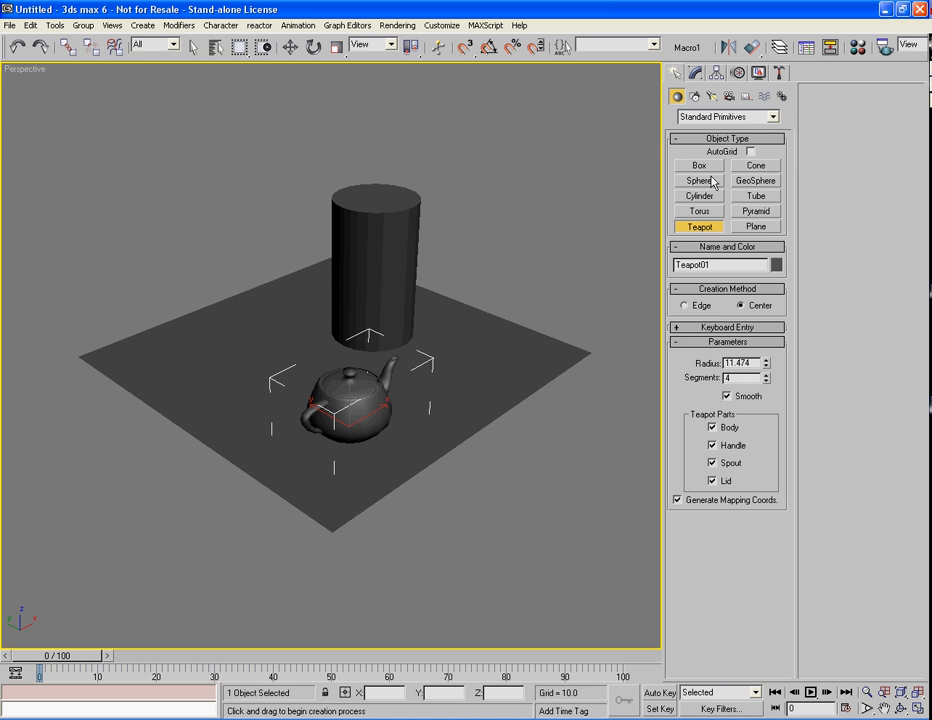
{"action": "left_click", "coordinate": [690, 165]}
{"action": "left_click_drag", "start_coordinate": [223, 350], "coordinate": [258, 368]}
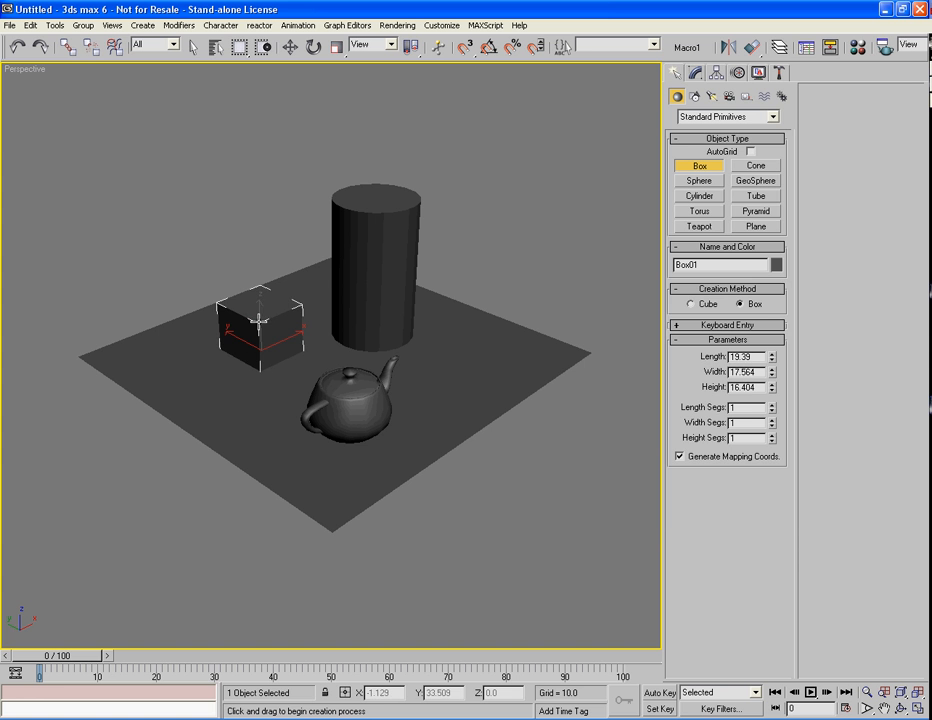
{"action": "left_click", "coordinate": [260, 320]}
Add a tube on the plane's right side, then recentre the view and deselect it
{"action": "left_click", "coordinate": [754, 198]}
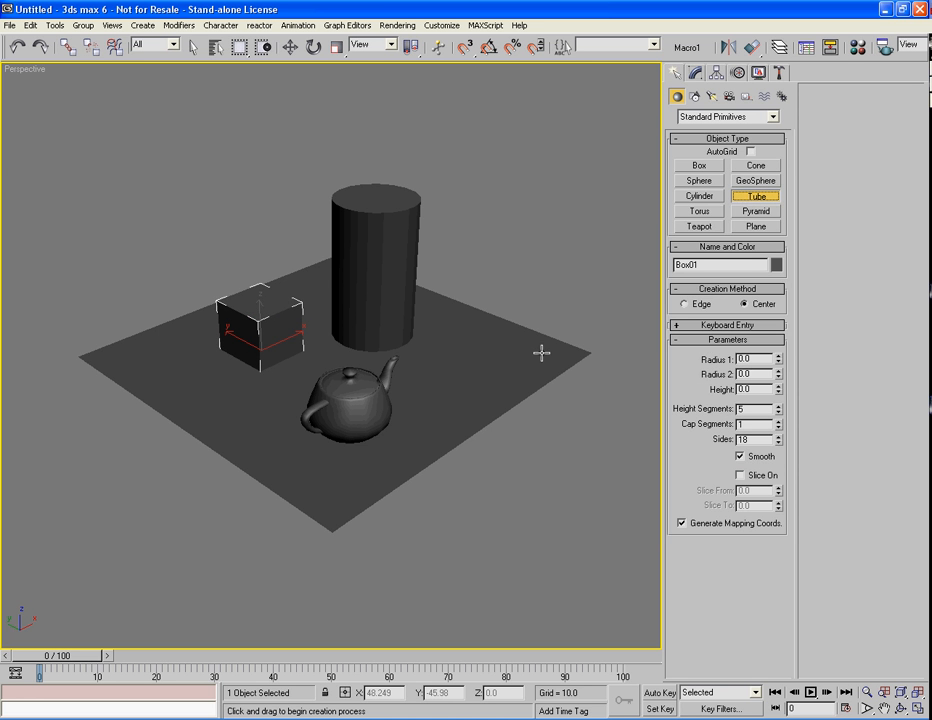
{"action": "left_click_drag", "start_coordinate": [495, 355], "coordinate": [497, 374]}
{"action": "left_click", "coordinate": [499, 370]}
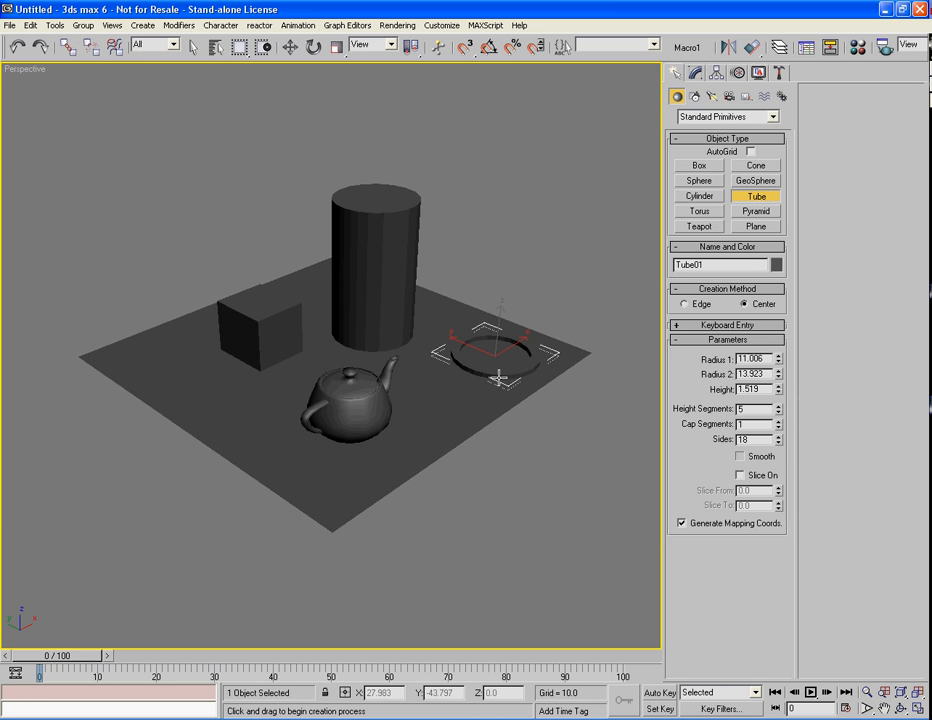
{"action": "left_click", "coordinate": [499, 343]}
{"action": "right_click", "coordinate": [436, 390]}
{"action": "mouse_move", "coordinate": [436, 390]}
{"action": "middle_mouse_down"}
{"action": "mouse_move", "coordinate": [426, 416]}
{"action": "mouse_move", "coordinate": [441, 408]}
{"action": "middle_mouse_up"}
{"action": "left_click", "coordinate": [590, 455]}
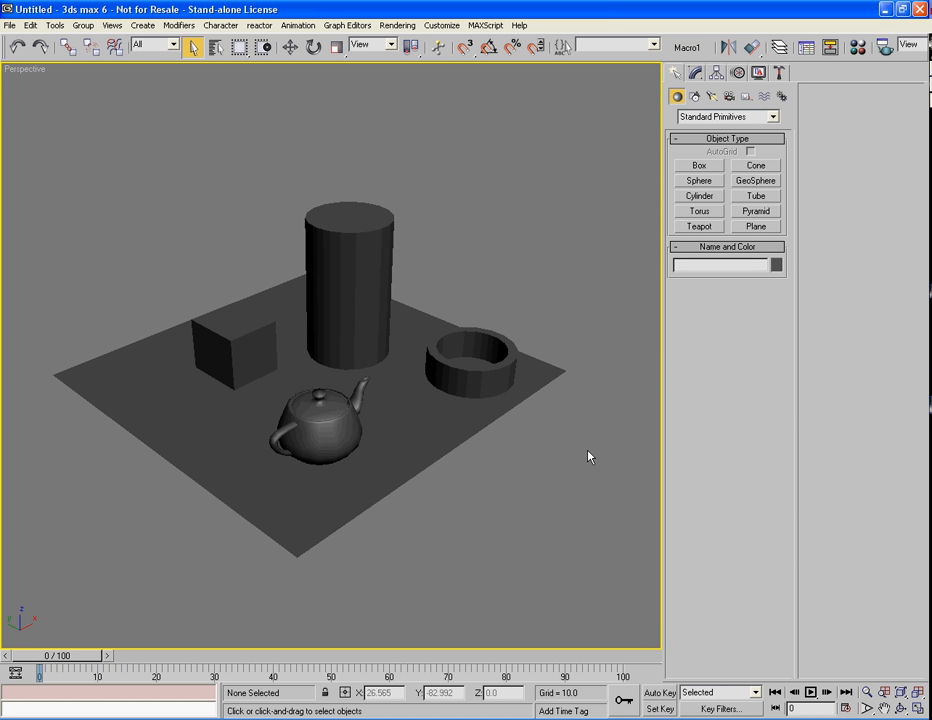
Render the perspective view, zoom to 2:1 and 4:1 on the teapot, then close the render
{"action": "key", "text": "shift+q"}
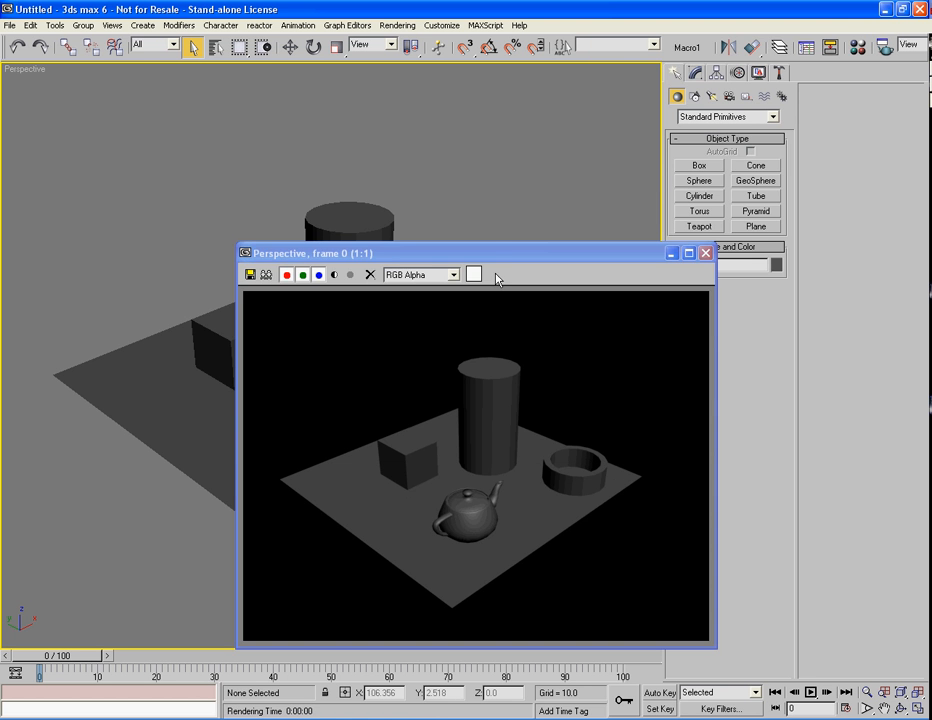
{"action": "left_click_drag", "start_coordinate": [503, 256], "coordinate": [411, 88]}
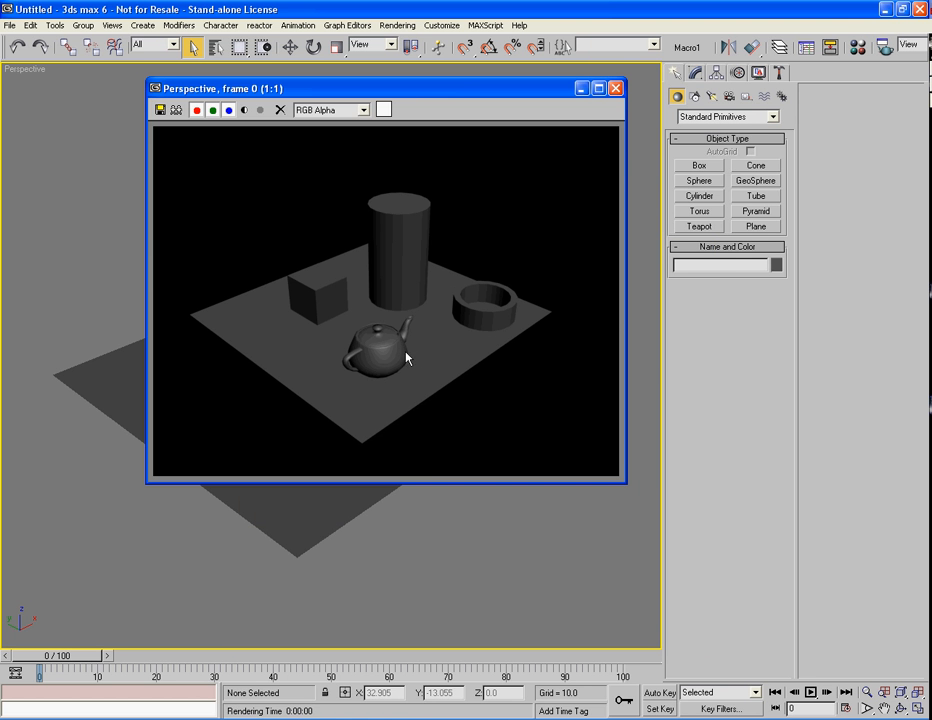
{"action": "left_click", "coordinate": [406, 356], "text": "ctrl"}
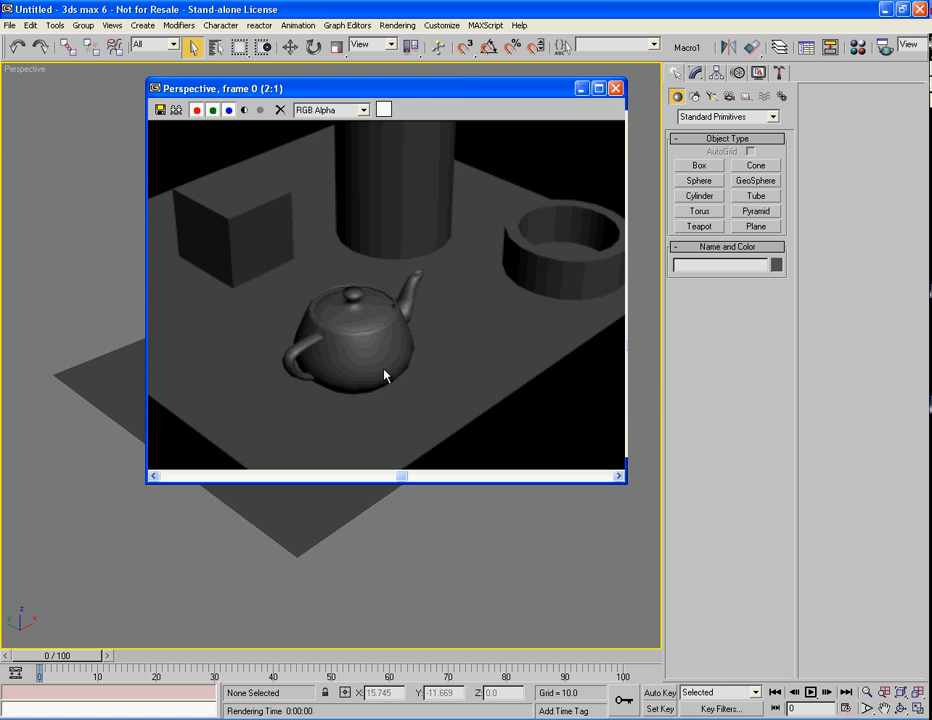
{"action": "left_click", "coordinate": [437, 347], "text": "ctrl"}
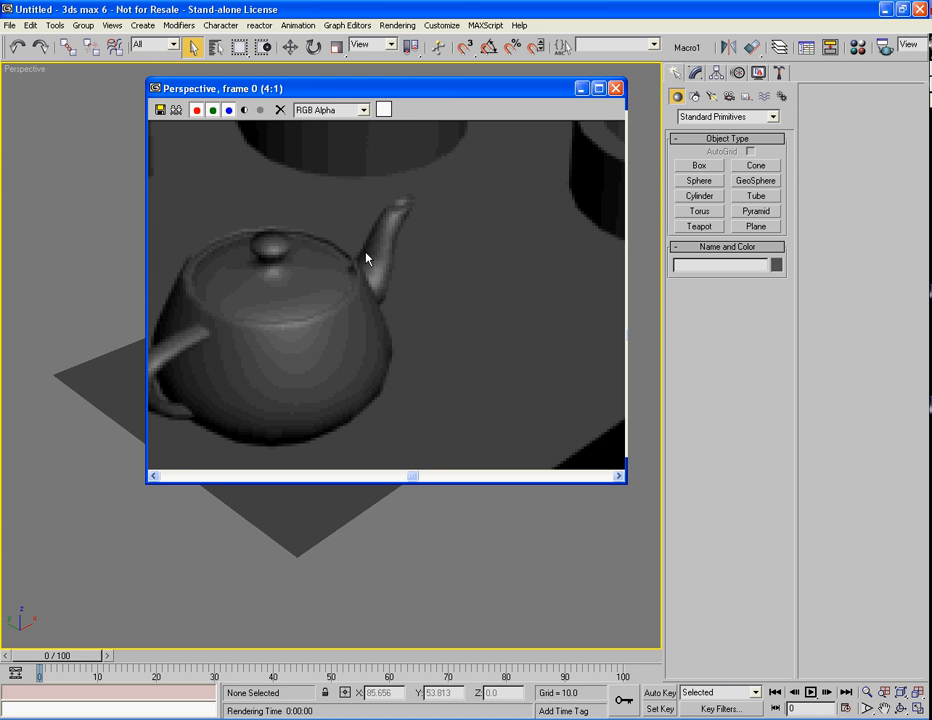
{"action": "scroll", "coordinate": [367, 258], "scroll_direction": "down", "scroll_amount": 5}
{"action": "scroll", "coordinate": [367, 258], "scroll_direction": "up", "scroll_amount": 2}
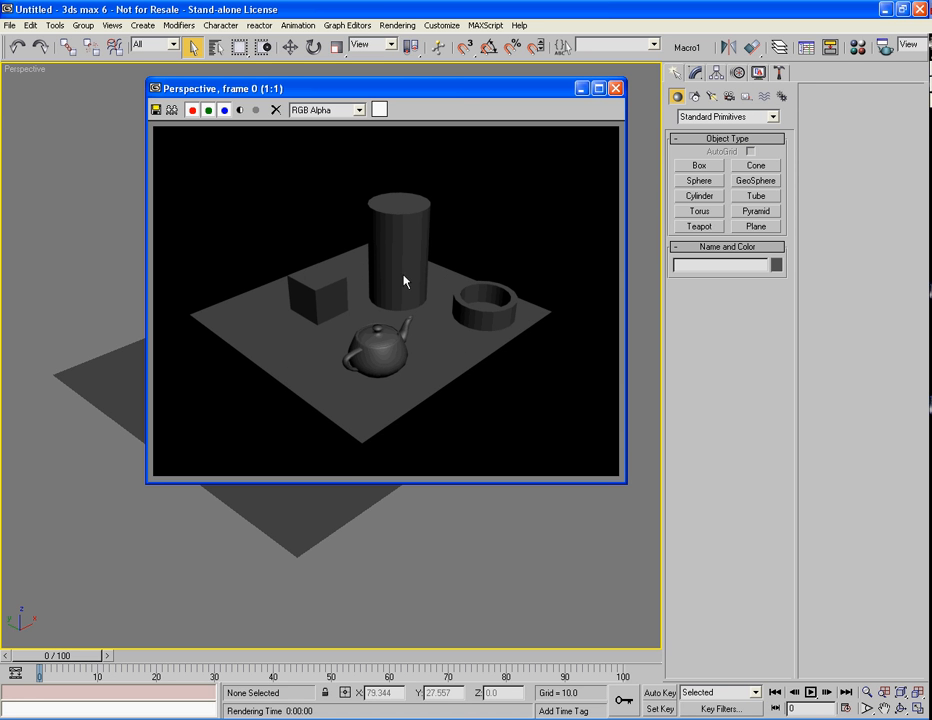
{"action": "left_click", "coordinate": [616, 88]}
{"action": "scroll", "coordinate": [501, 306], "scroll_direction": "down", "scroll_amount": 3}
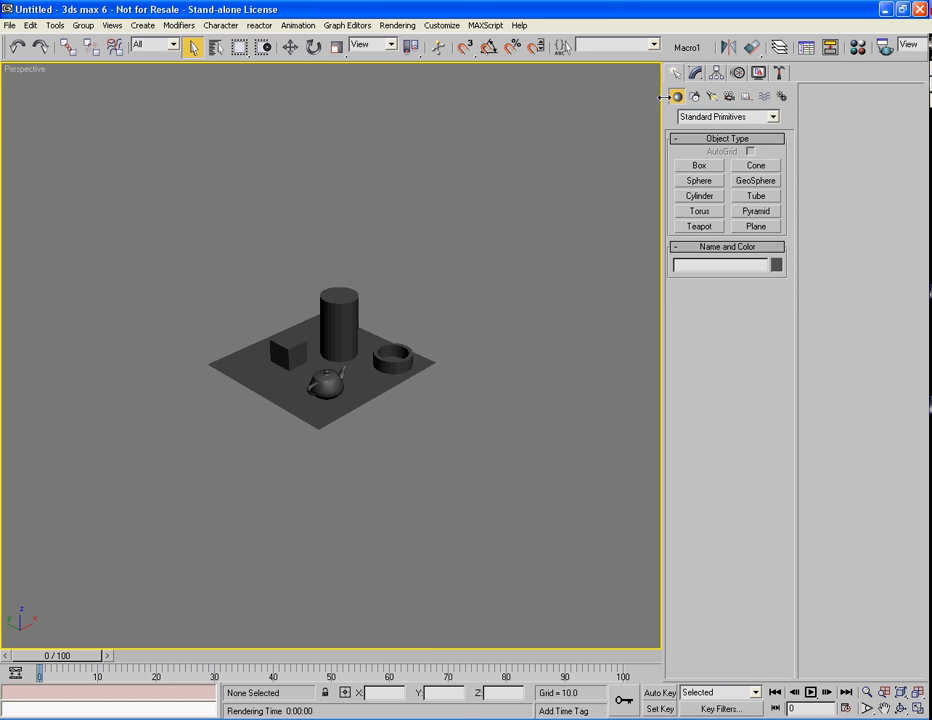
In the top view, create a target spotlight aimed at the scene centre with shadows on
{"action": "key", "text": "t"}
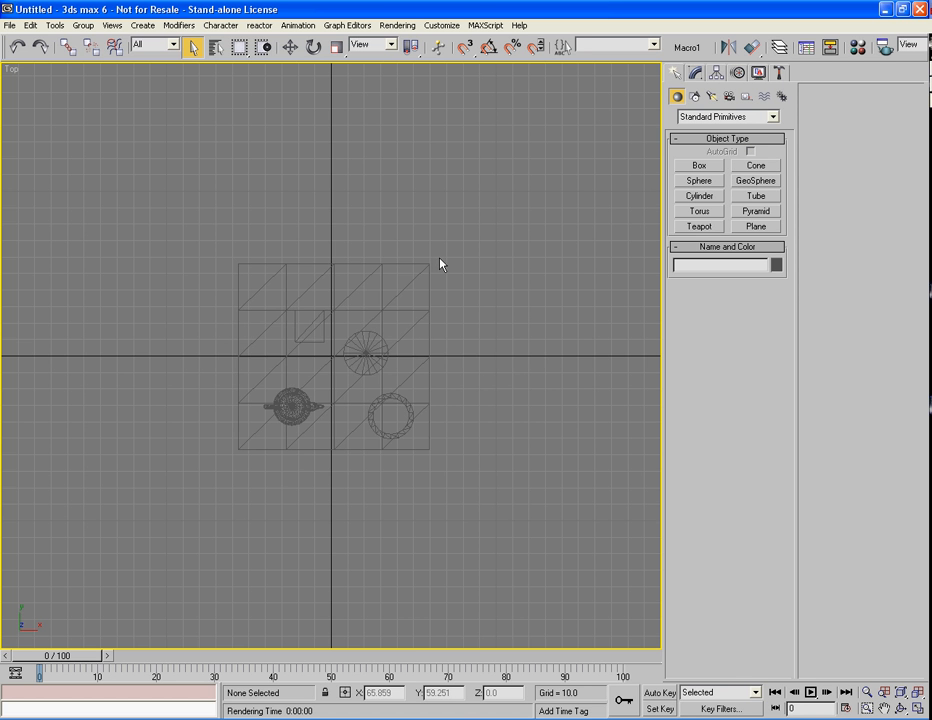
{"action": "key", "text": "F3"}
{"action": "key", "text": "F3"}
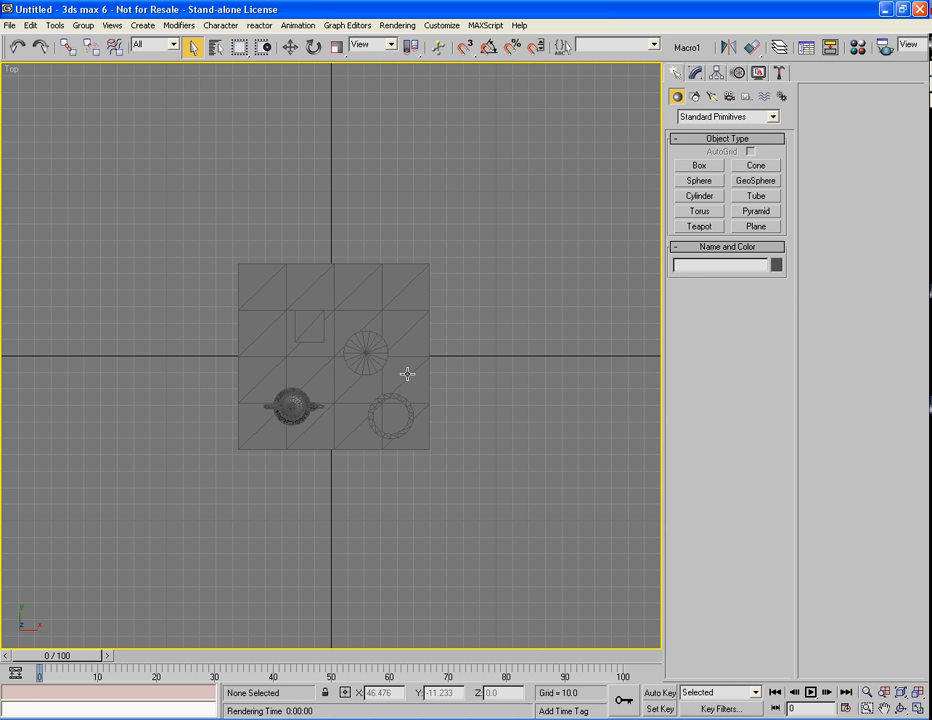
{"action": "key", "text": "g"}
{"action": "scroll", "coordinate": [343, 367], "scroll_direction": "down", "scroll_amount": 5}
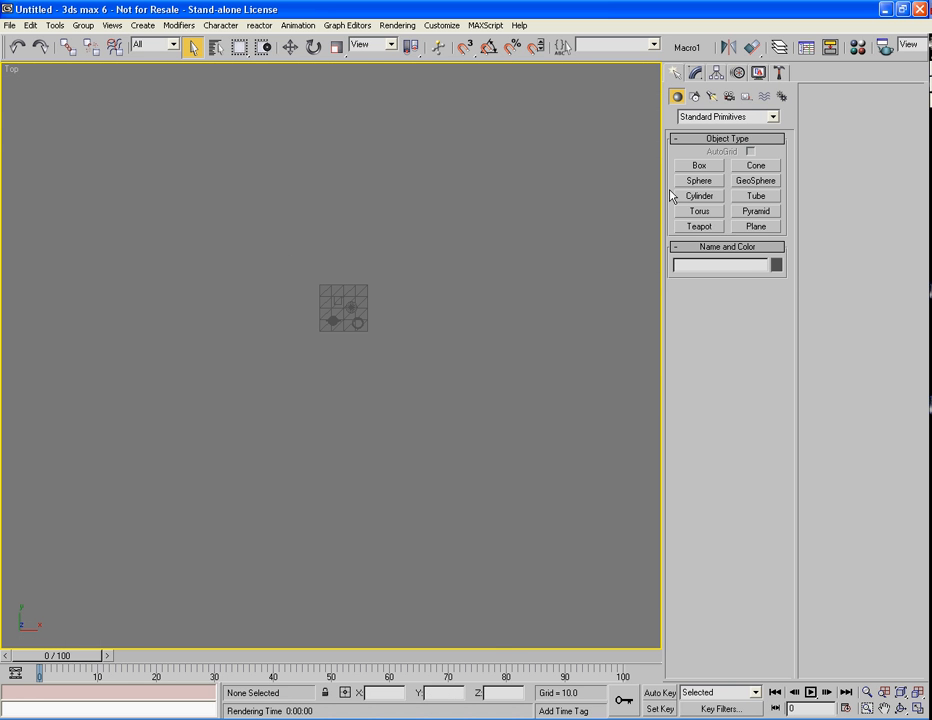
{"action": "left_click", "coordinate": [711, 95]}
{"action": "left_click", "coordinate": [699, 165]}
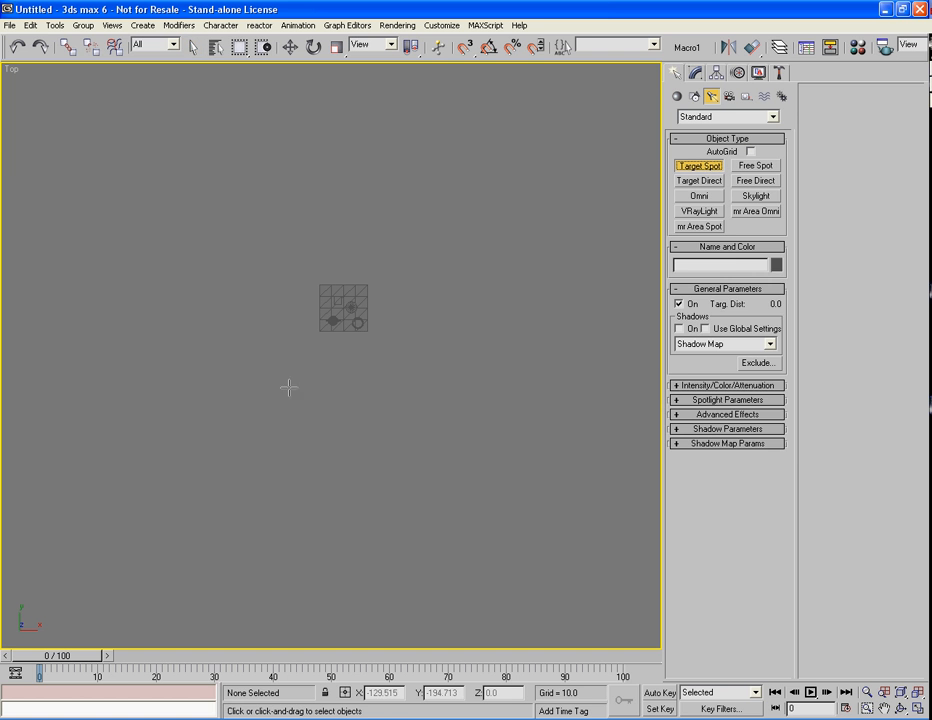
{"action": "left_click_drag", "start_coordinate": [214, 516], "coordinate": [343, 308]}
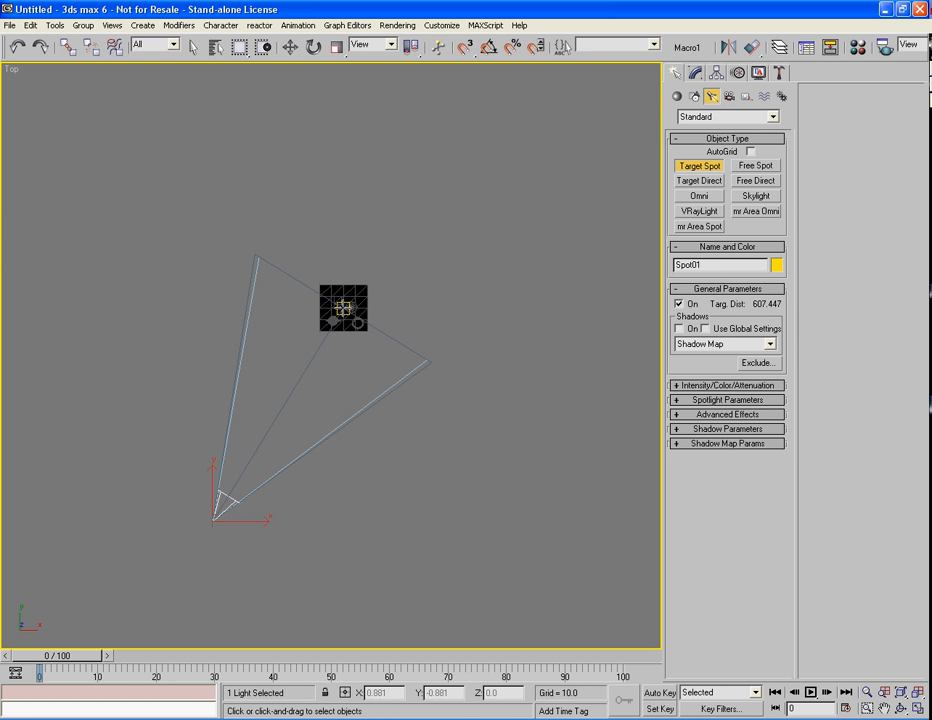
{"action": "left_click", "coordinate": [679, 329]}
{"action": "right_click", "coordinate": [531, 383]}
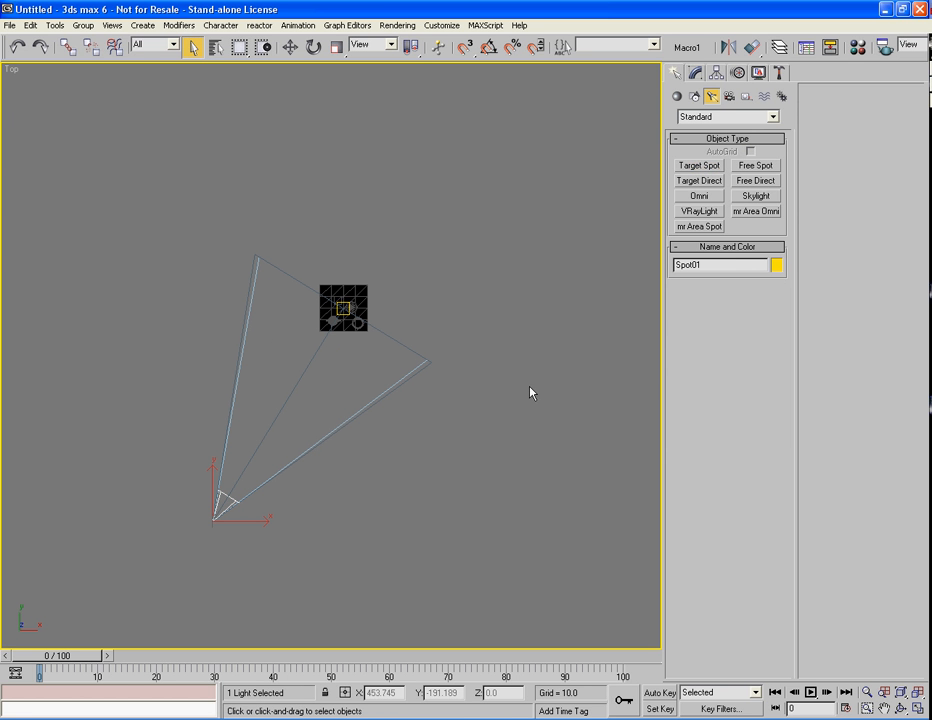
Clone the spotlight twice around the scene, select all three, and raise them in perspective view
{"action": "left_click", "coordinate": [289, 46]}
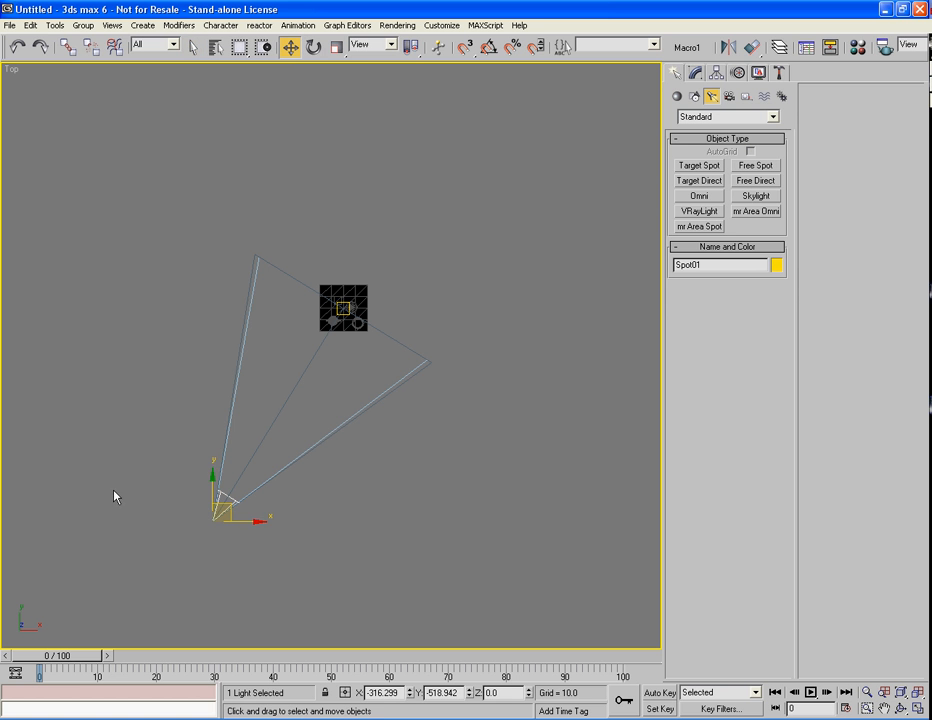
{"action": "mouse_move", "coordinate": [223, 506]}
{"action": "left_mouse_down", "text": "shift"}
{"action": "mouse_move", "coordinate": [520, 227]}
{"action": "mouse_move", "coordinate": [514, 188]}
{"action": "mouse_move", "coordinate": [250, 110]}
{"action": "left_mouse_up", "text": "shift"}
{"action": "left_click", "coordinate": [415, 428]}
{"action": "left_click", "coordinate": [416, 483]}
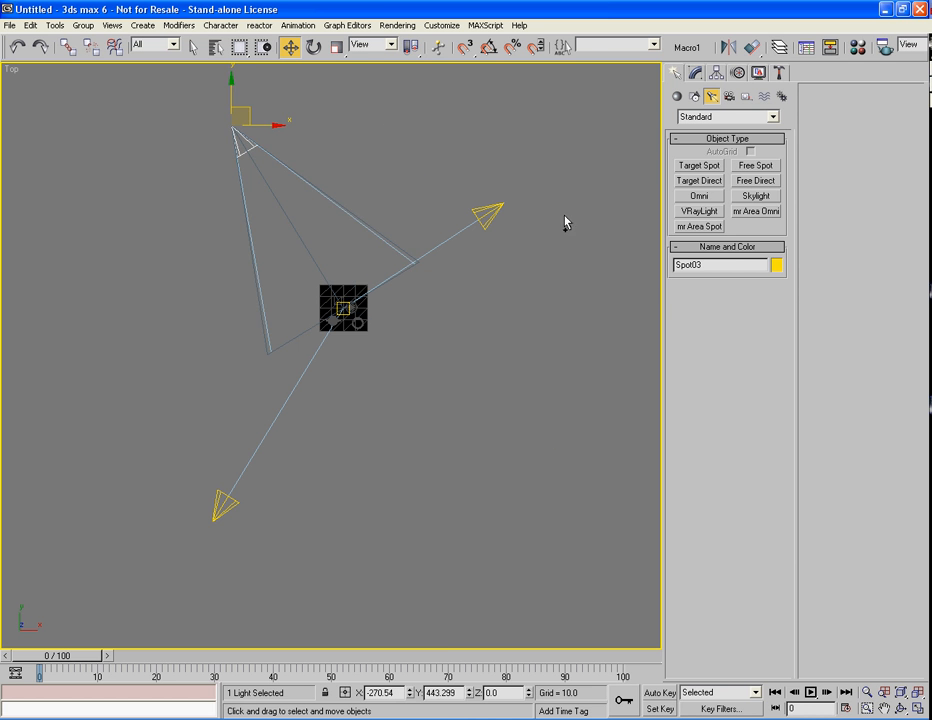
{"action": "left_click", "coordinate": [488, 214], "text": "ctrl"}
{"action": "left_click", "coordinate": [222, 506], "text": "ctrl"}
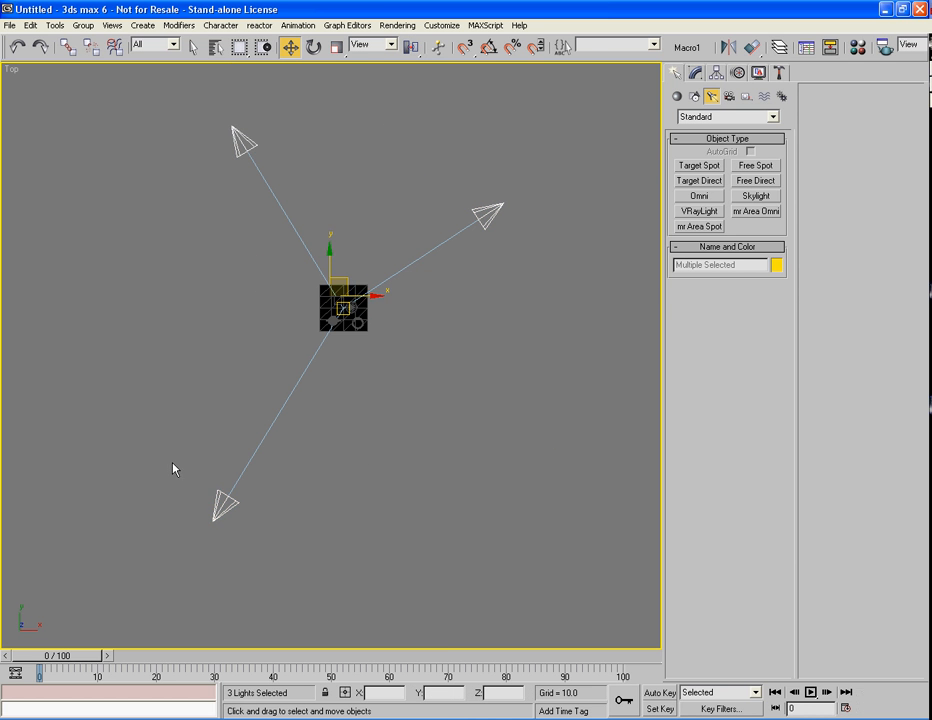
{"action": "key", "text": "p"}
{"action": "left_click_drag", "start_coordinate": [252, 318], "coordinate": [260, 181]}
{"action": "scroll", "coordinate": [260, 181], "scroll_direction": "up", "scroll_amount": 5}
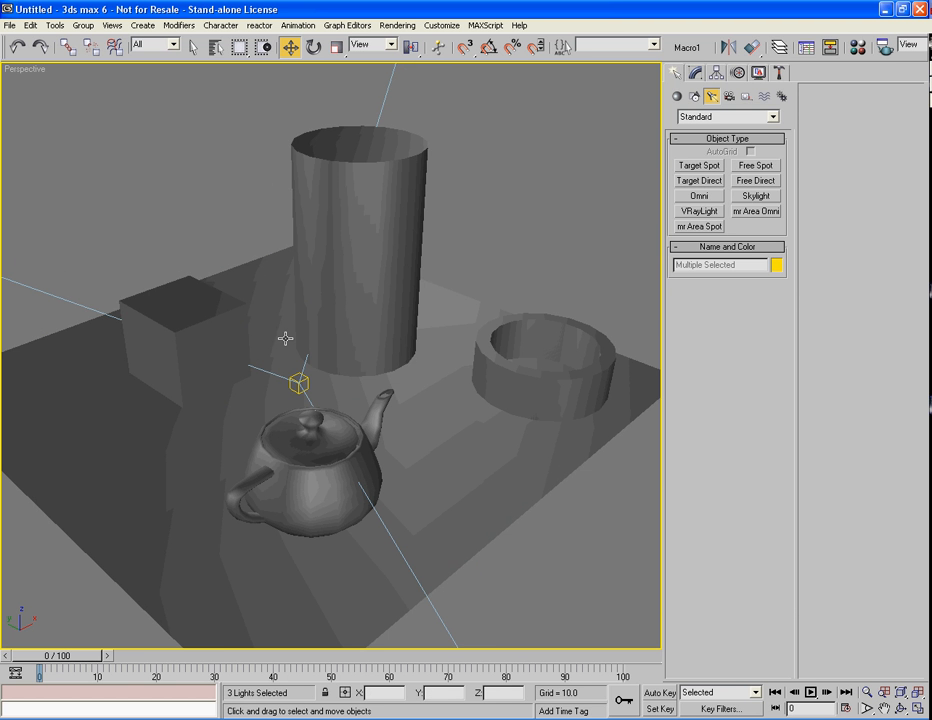
{"action": "scroll", "coordinate": [339, 362], "scroll_direction": "up", "scroll_amount": 3}
Render the spotlit scene, close the image, and select all three spotlights
{"action": "key", "text": "shift+q"}
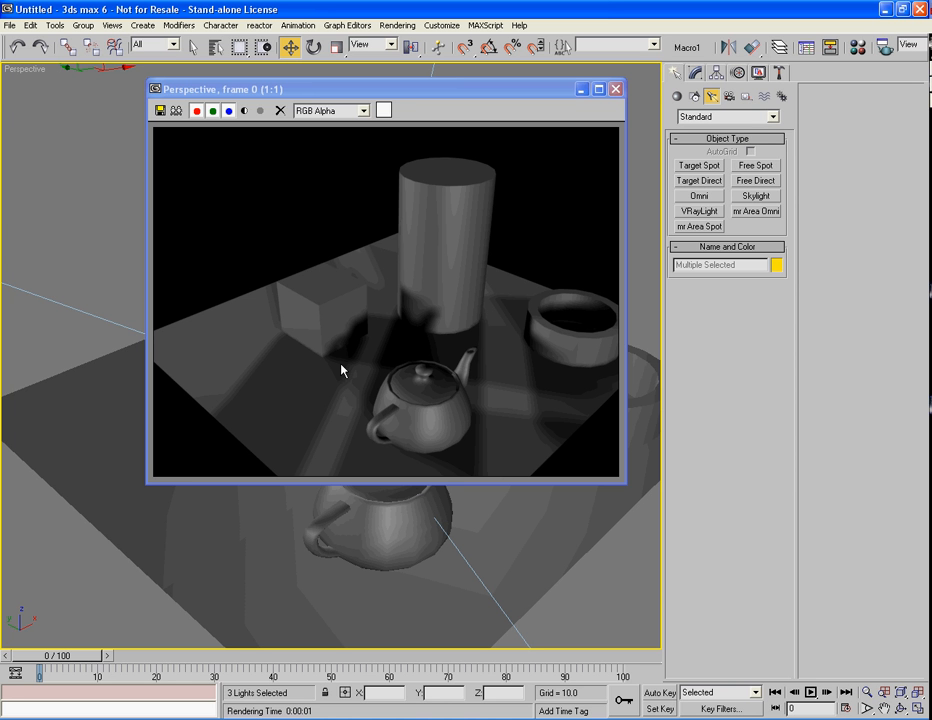
{"action": "left_click", "coordinate": [615, 89]}
{"action": "left_click", "coordinate": [608, 114]}
{"action": "scroll", "coordinate": [414, 216], "scroll_direction": "down", "scroll_amount": 10}
{"action": "left_click_drag", "start_coordinate": [431, 123], "coordinate": [2, 281]}
{"action": "left_click", "coordinate": [490, 562], "text": "ctrl"}
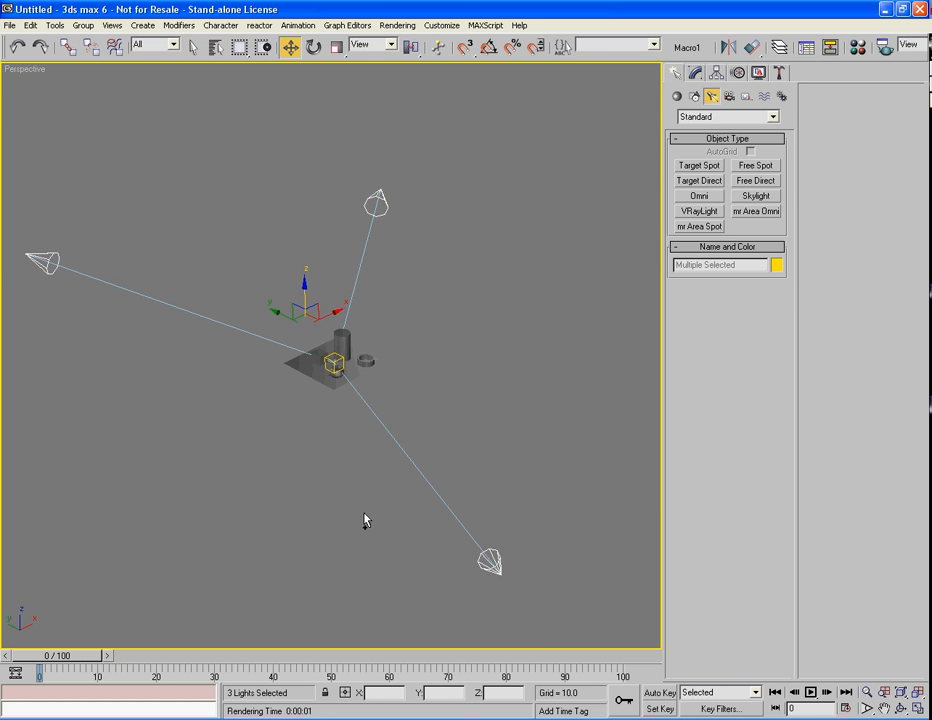
Delete the three spotlights, zoom extents, and orbit down to an eye-level view
{"action": "key", "text": "Delete"}
{"action": "key", "text": "z"}
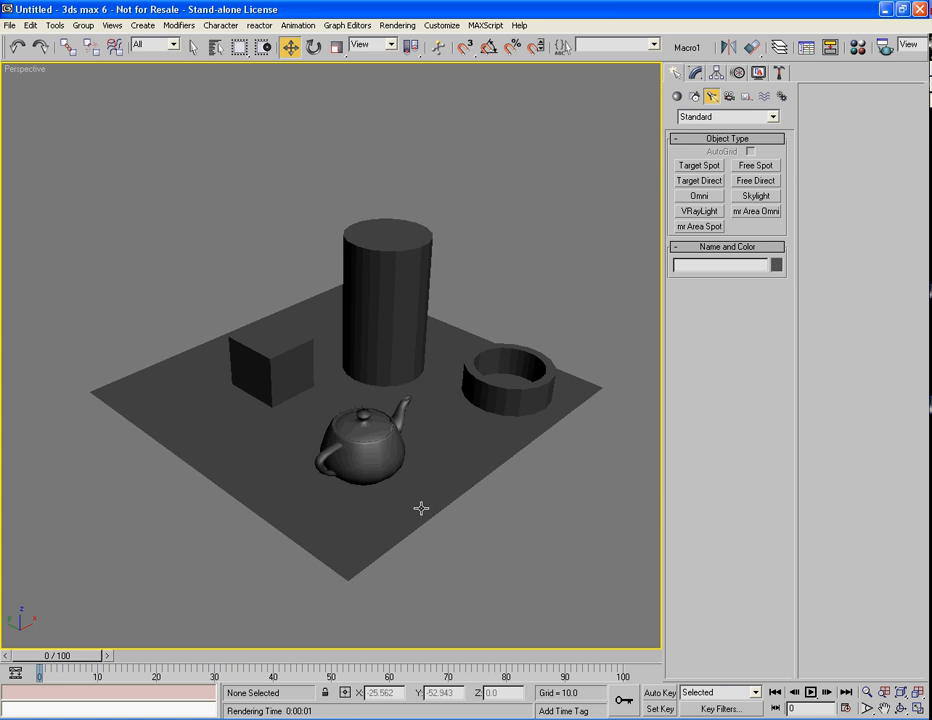
{"action": "middle_click_drag", "start_coordinate": [422, 507], "coordinate": [342, 452], "text": "alt"}
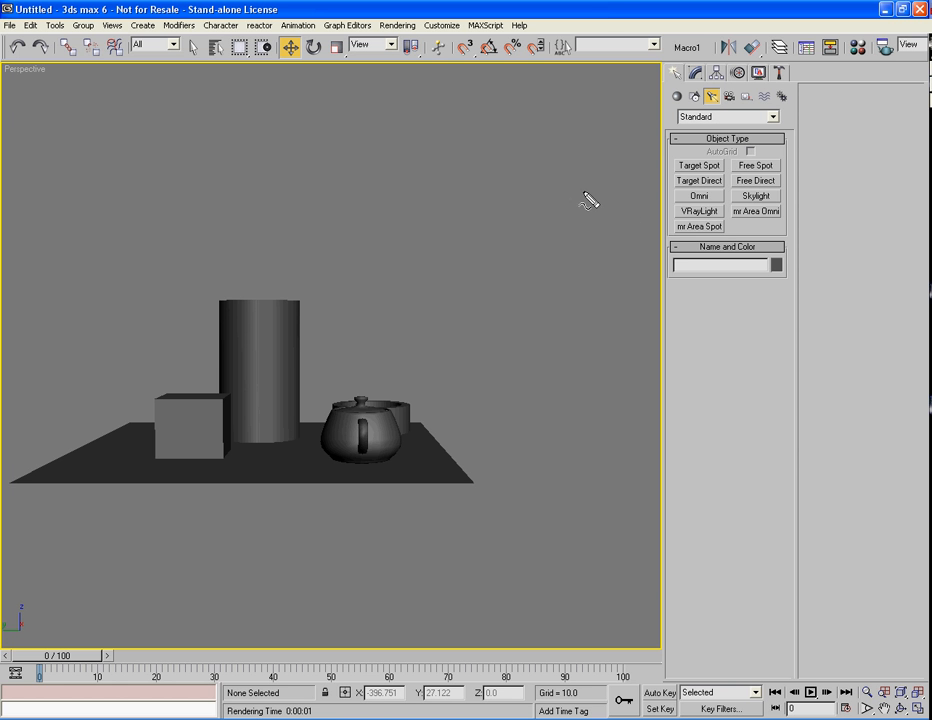
Sketch a light-source mark at upper right with rays onto the teapot, plane and cylinder
{"action": "mouse_move", "coordinate": [585, 191]}
{"action": "left_mouse_down"}
{"action": "mouse_move", "coordinate": [564, 187]}
{"action": "mouse_move", "coordinate": [589, 198]}
{"action": "left_mouse_up"}
{"action": "mouse_move", "coordinate": [588, 147]}
{"action": "left_mouse_down"}
{"action": "mouse_move", "coordinate": [589, 160]}
{"action": "mouse_move", "coordinate": [619, 160]}
{"action": "left_mouse_up"}
{"action": "mouse_move", "coordinate": [556, 218]}
{"action": "left_mouse_down"}
{"action": "mouse_move", "coordinate": [565, 212]}
{"action": "mouse_move", "coordinate": [455, 328]}
{"action": "mouse_move", "coordinate": [418, 392]}
{"action": "mouse_move", "coordinate": [406, 389]}
{"action": "mouse_move", "coordinate": [430, 389]}
{"action": "left_mouse_up"}
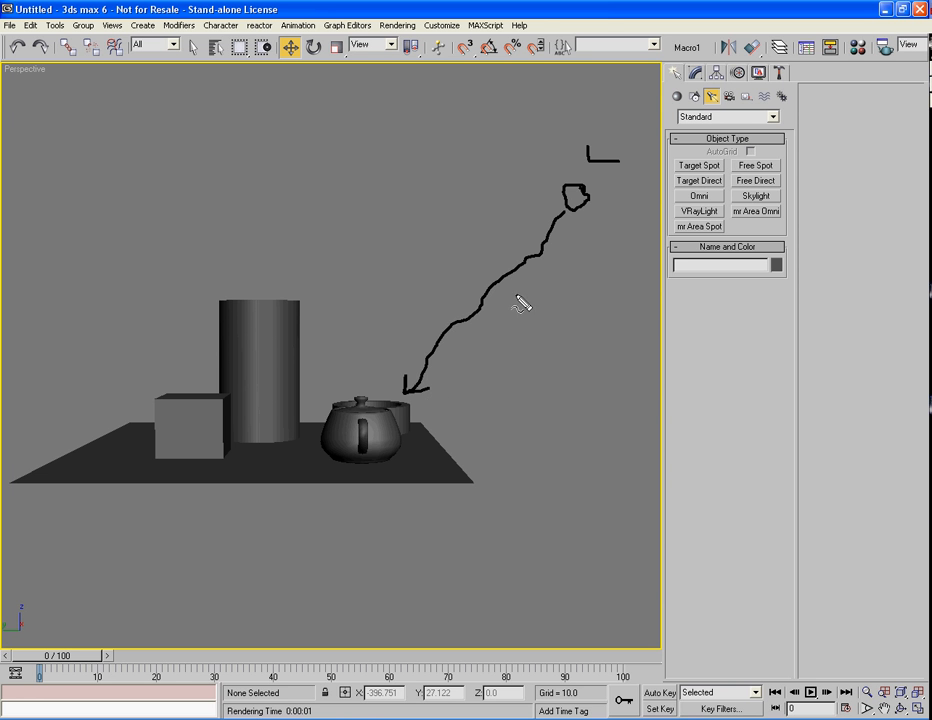
{"action": "mouse_move", "coordinate": [574, 205]}
{"action": "left_mouse_down"}
{"action": "mouse_move", "coordinate": [483, 372]}
{"action": "mouse_move", "coordinate": [460, 443]}
{"action": "mouse_move", "coordinate": [462, 474]}
{"action": "left_mouse_up"}
{"action": "left_click_drag", "start_coordinate": [447, 428], "coordinate": [456, 470]}
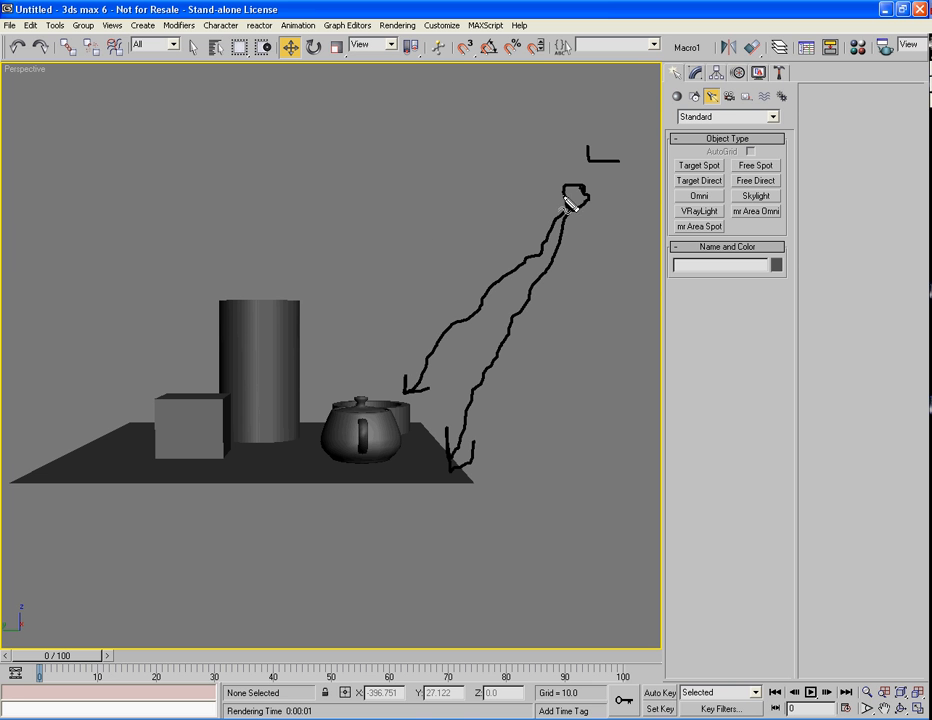
{"action": "mouse_move", "coordinate": [568, 200]}
{"action": "left_mouse_down"}
{"action": "mouse_move", "coordinate": [305, 295]}
{"action": "mouse_move", "coordinate": [303, 283]}
{"action": "mouse_move", "coordinate": [329, 304]}
{"action": "left_mouse_up"}
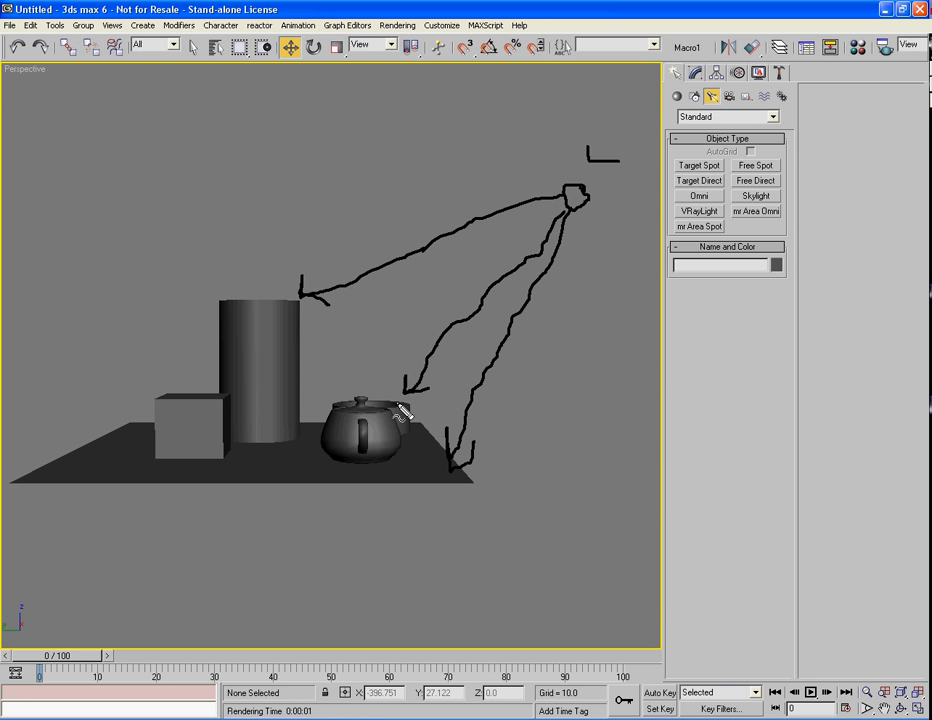
{"action": "mouse_move", "coordinate": [389, 410]}
{"action": "left_mouse_down"}
{"action": "mouse_move", "coordinate": [429, 360]}
{"action": "mouse_move", "coordinate": [435, 383]}
{"action": "left_mouse_up"}
{"action": "mouse_move", "coordinate": [390, 452]}
{"action": "left_mouse_down"}
{"action": "mouse_move", "coordinate": [390, 472]}
{"action": "mouse_move", "coordinate": [450, 411]}
{"action": "mouse_move", "coordinate": [430, 411]}
{"action": "mouse_move", "coordinate": [443, 430]}
{"action": "left_mouse_up"}
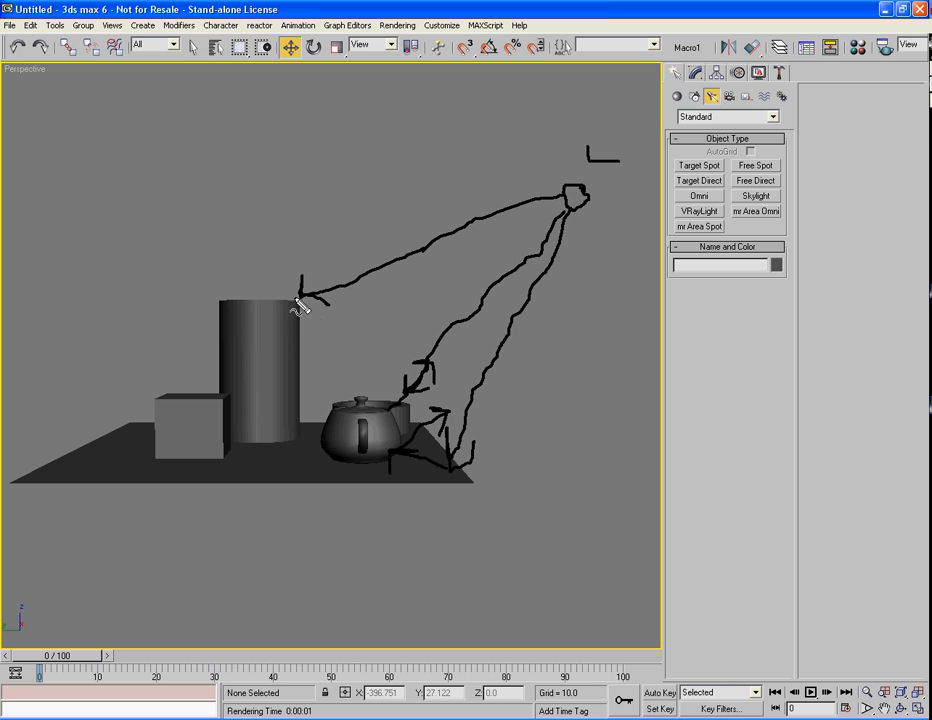
Sketch a top-left light source and rays off the cylinder and box, then clear the strokes
{"action": "left_click_drag", "start_coordinate": [296, 298], "coordinate": [343, 388]}
{"action": "mouse_move", "coordinate": [344, 388]}
{"action": "left_mouse_down"}
{"action": "mouse_move", "coordinate": [360, 361]}
{"action": "mouse_move", "coordinate": [318, 378]}
{"action": "left_mouse_up"}
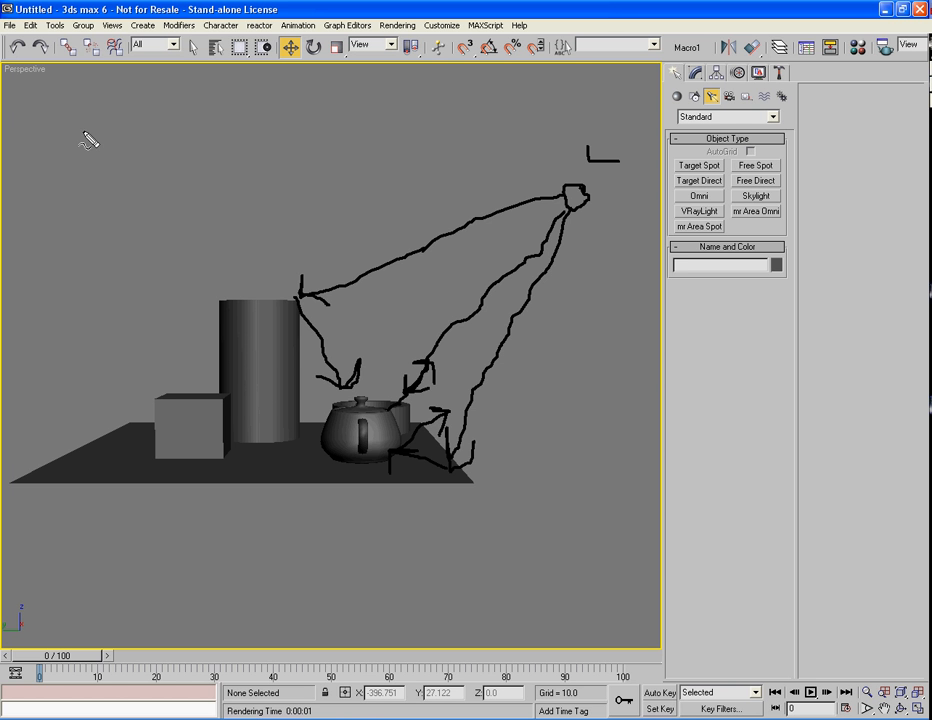
{"action": "left_click_drag", "start_coordinate": [62, 96], "coordinate": [62, 140]}
{"action": "mouse_move", "coordinate": [64, 94]}
{"action": "left_mouse_down"}
{"action": "mouse_move", "coordinate": [110, 116]}
{"action": "mouse_move", "coordinate": [89, 140]}
{"action": "mouse_move", "coordinate": [140, 283]}
{"action": "mouse_move", "coordinate": [179, 352]}
{"action": "mouse_move", "coordinate": [158, 368]}
{"action": "mouse_move", "coordinate": [140, 342]}
{"action": "left_mouse_up"}
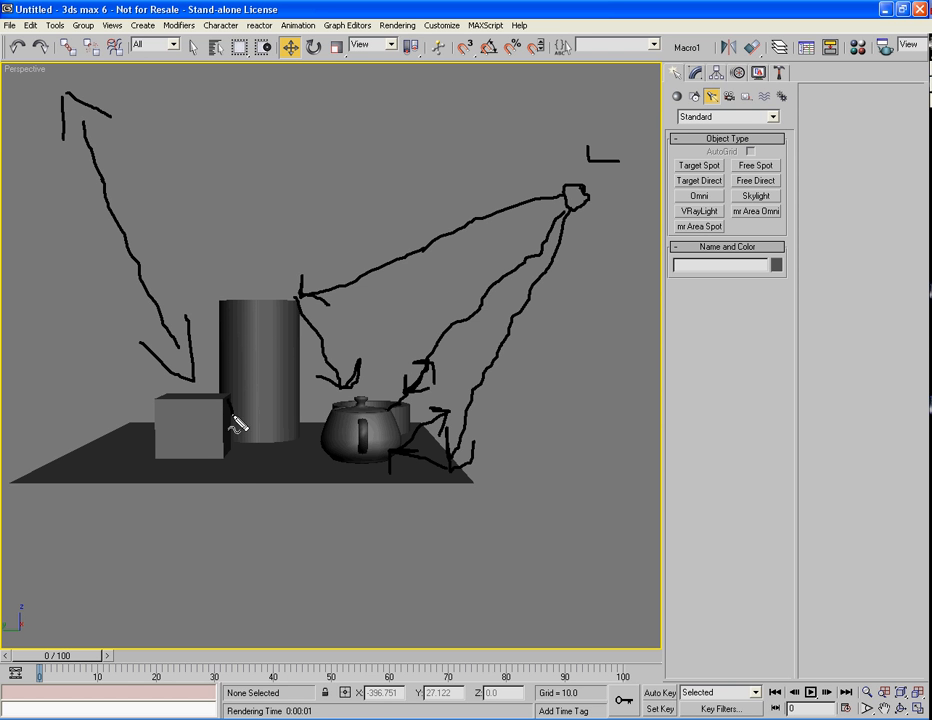
{"action": "left_click_drag", "start_coordinate": [236, 426], "coordinate": [272, 466]}
{"action": "left_click_drag", "start_coordinate": [152, 458], "coordinate": [188, 520]}
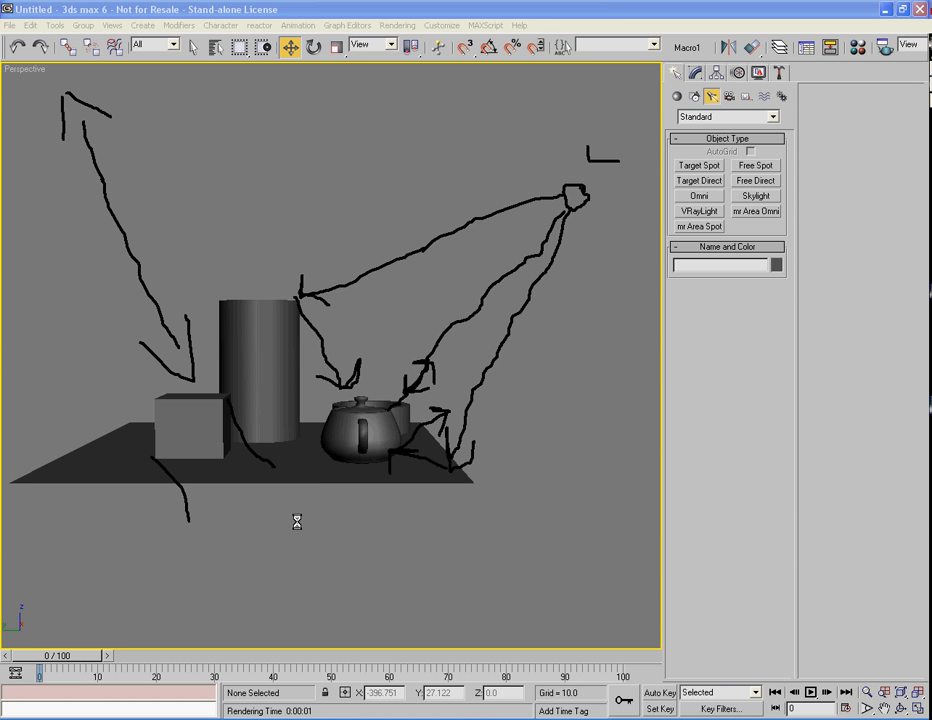
{"action": "key", "text": "Escape"}
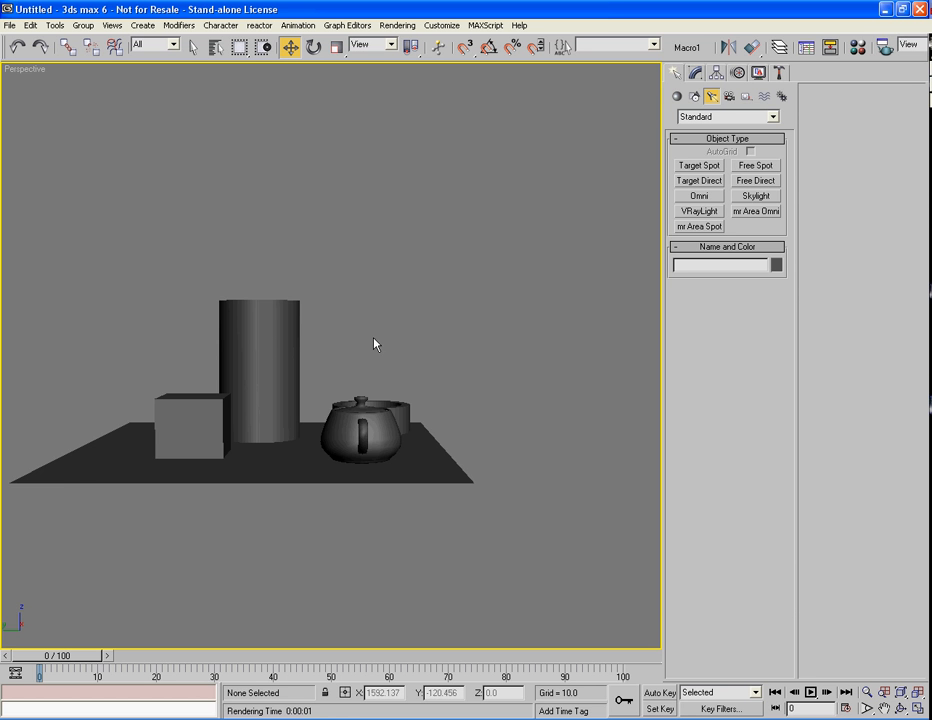
Orbit to an elevated angle, test-render with scanline, then open Render Scene with F10
{"action": "middle_click_drag", "start_coordinate": [375, 340], "coordinate": [413, 381], "text": "alt"}
{"action": "middle_click_drag", "start_coordinate": [413, 381], "coordinate": [405, 382], "text": "alt"}
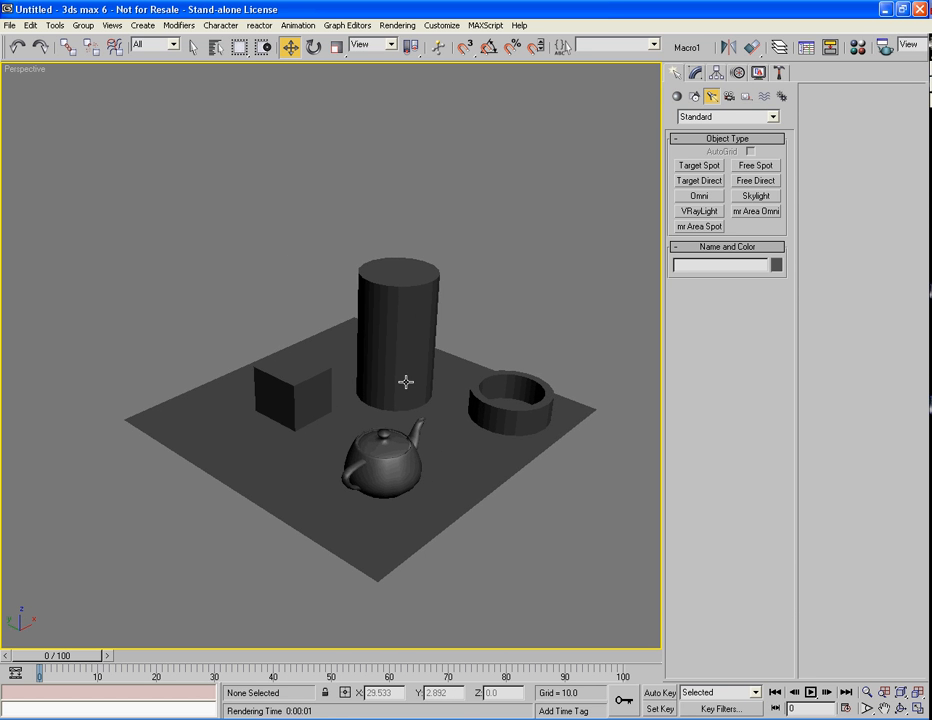
{"action": "key", "text": "shift+q"}
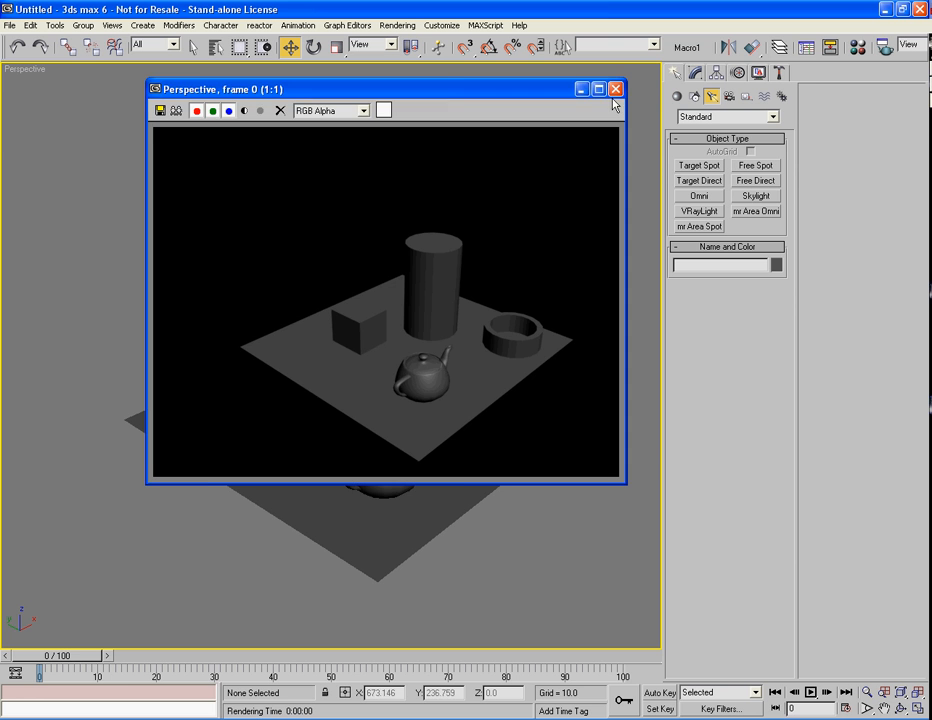
{"action": "left_click", "coordinate": [616, 89]}
{"action": "middle_click_drag", "start_coordinate": [480, 323], "coordinate": [459, 309]}
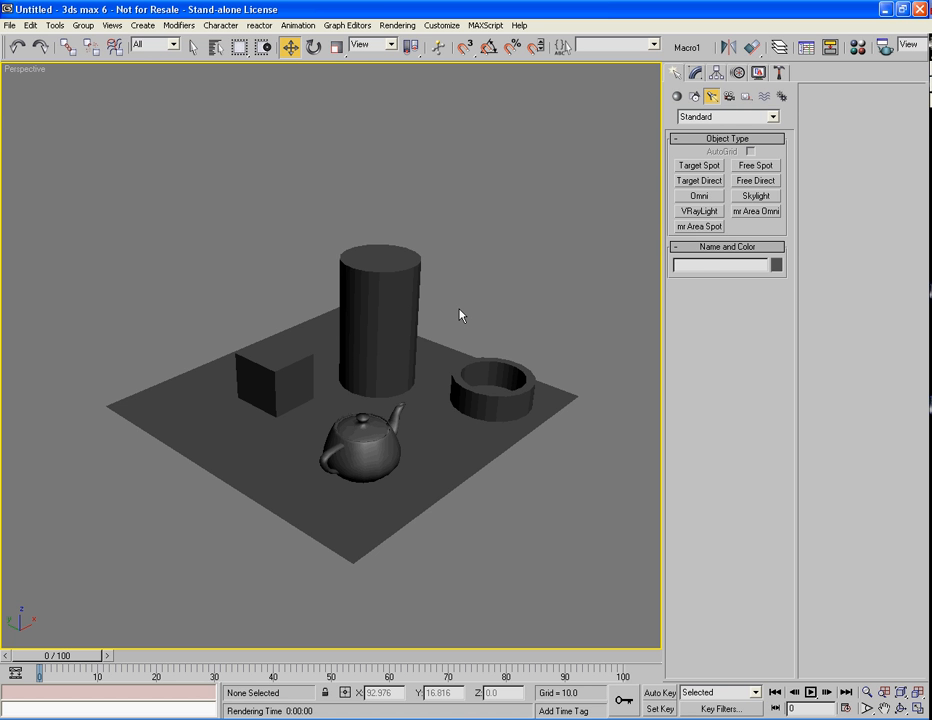
{"action": "key", "text": "F10"}
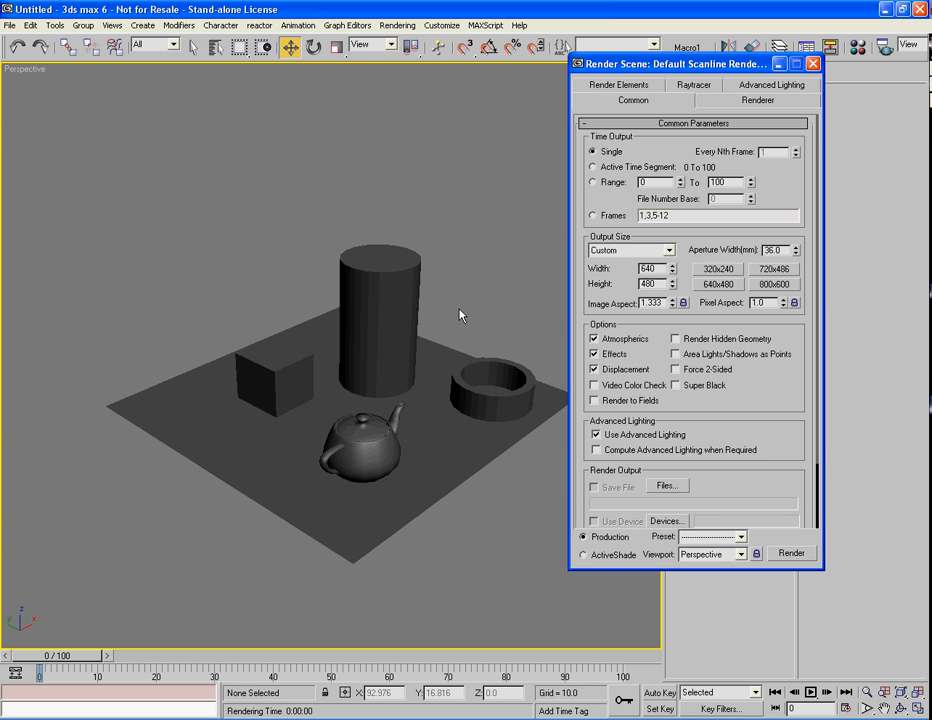
Assign VRay Adv 1.09.03r as the production renderer under Assign Renderer
{"action": "left_click_drag", "start_coordinate": [637, 70], "coordinate": [740, 44]}
{"action": "left_click_drag", "start_coordinate": [864, 443], "coordinate": [755, 356]}
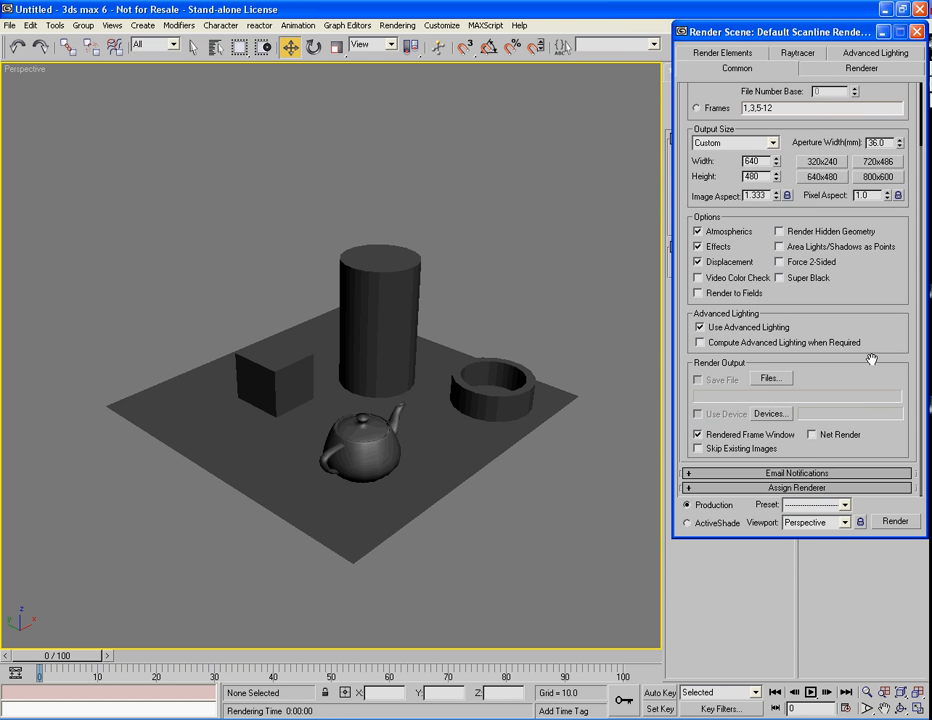
{"action": "left_click", "coordinate": [781, 488]}
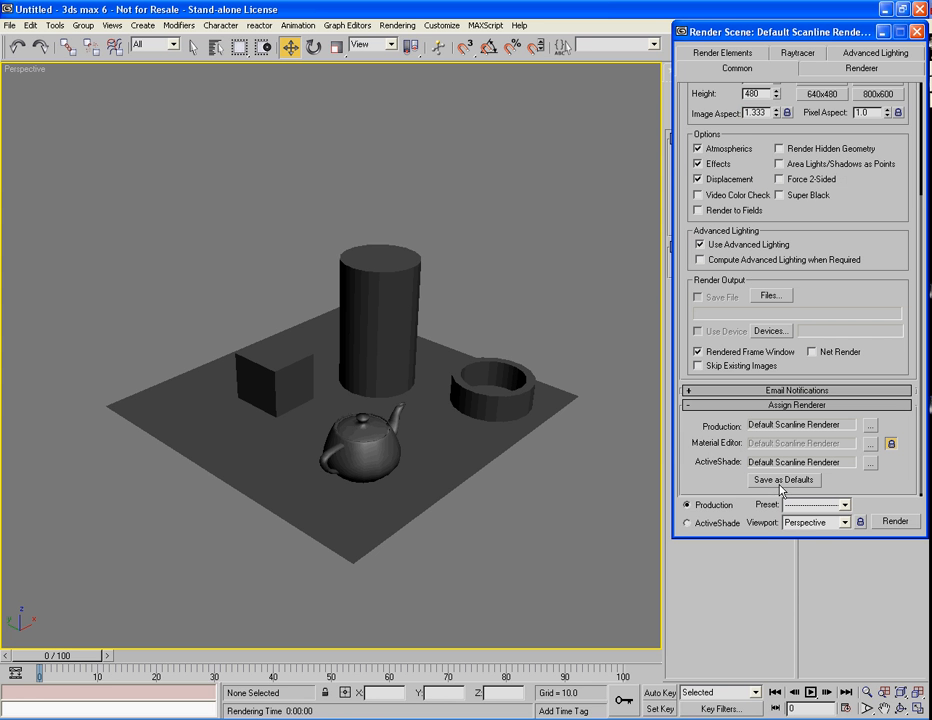
{"action": "left_click", "coordinate": [870, 426]}
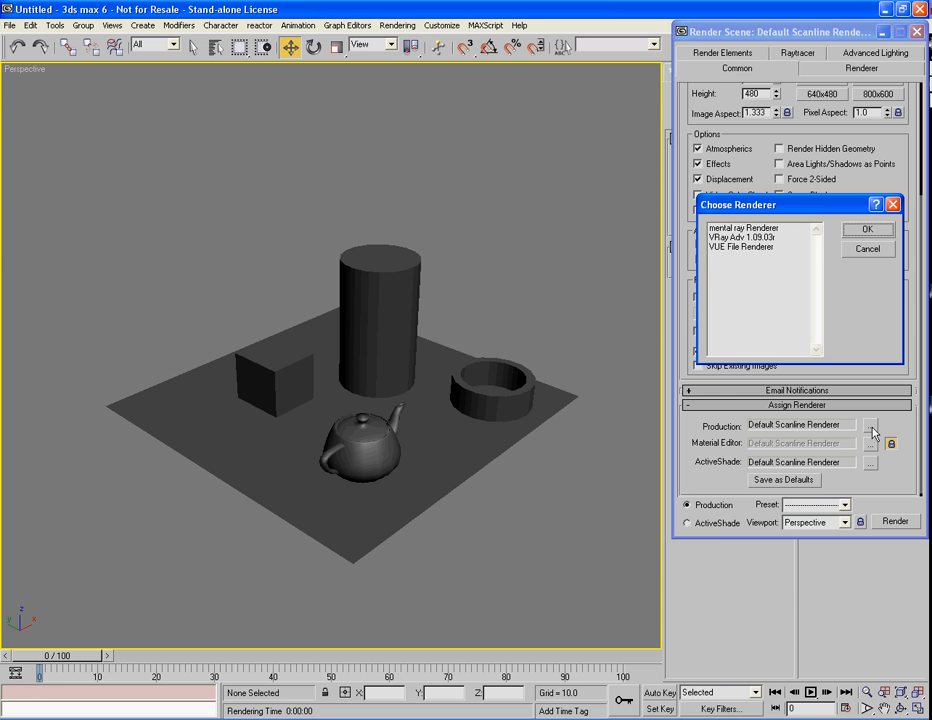
{"action": "double_click", "coordinate": [758, 238]}
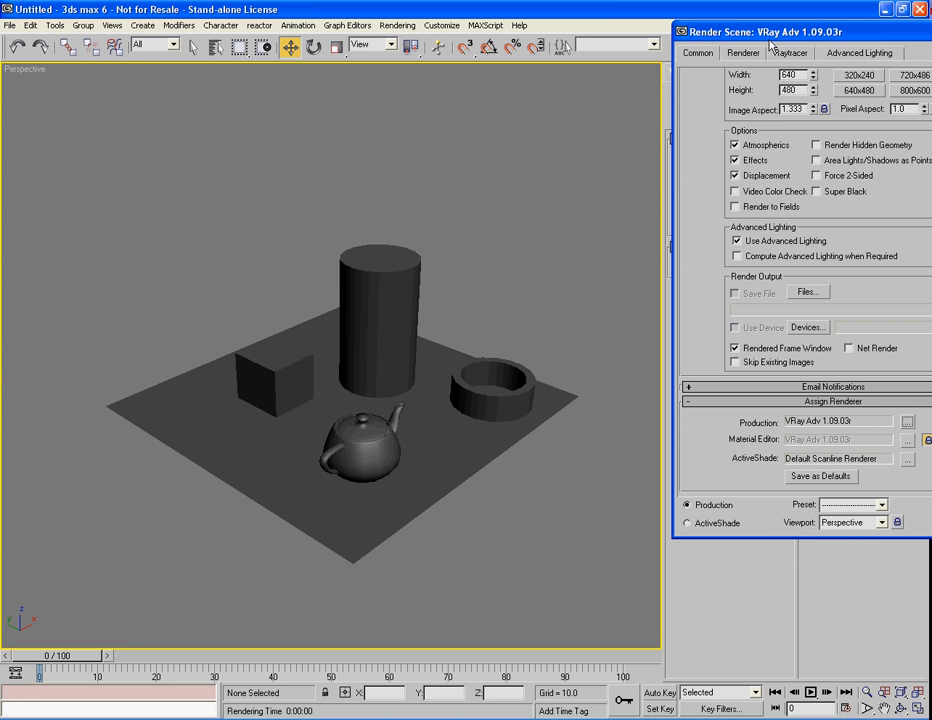
{"action": "left_click_drag", "start_coordinate": [772, 30], "coordinate": [701, 10]}
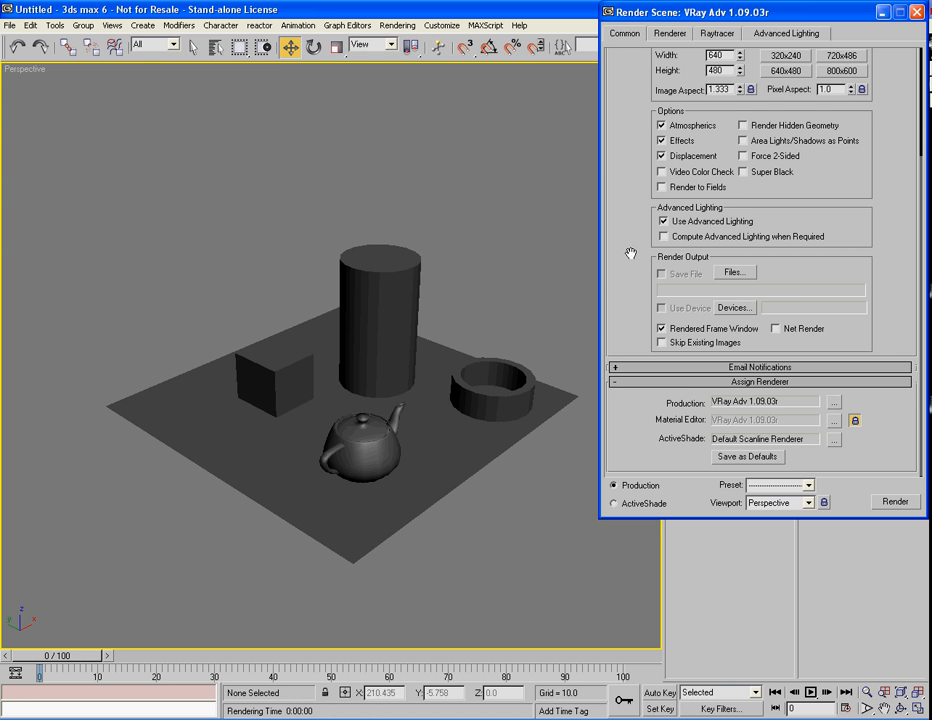
{"action": "left_click_drag", "start_coordinate": [637, 260], "coordinate": [625, 438]}
{"action": "left_click", "coordinate": [539, 289]}
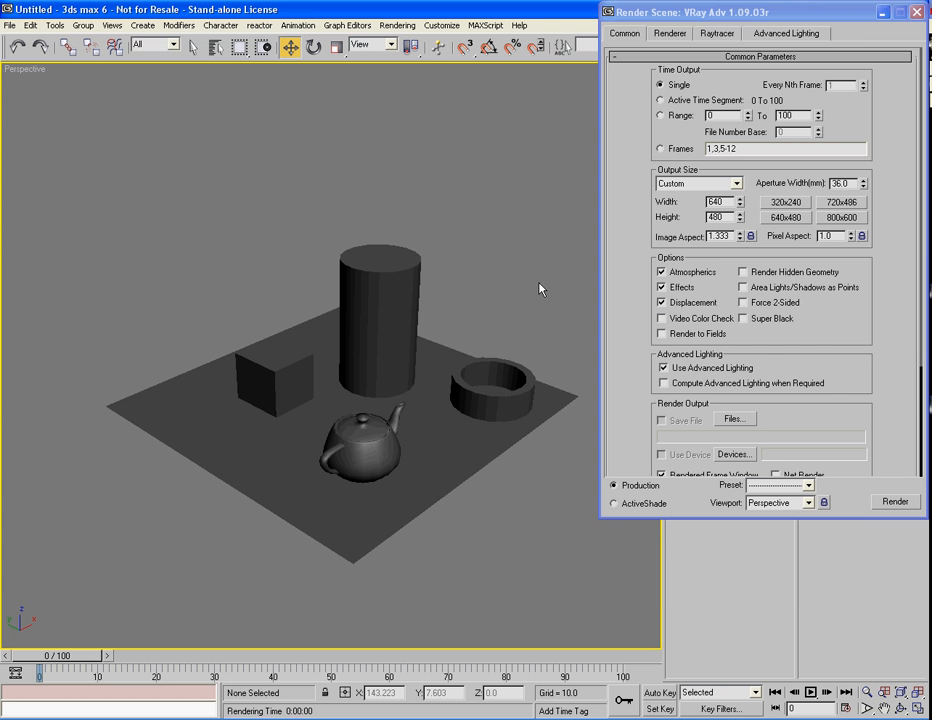
Render the perspective view twice with VRay, moving the VRay messages window off the rendered image
{"action": "key", "text": "shift+q"}
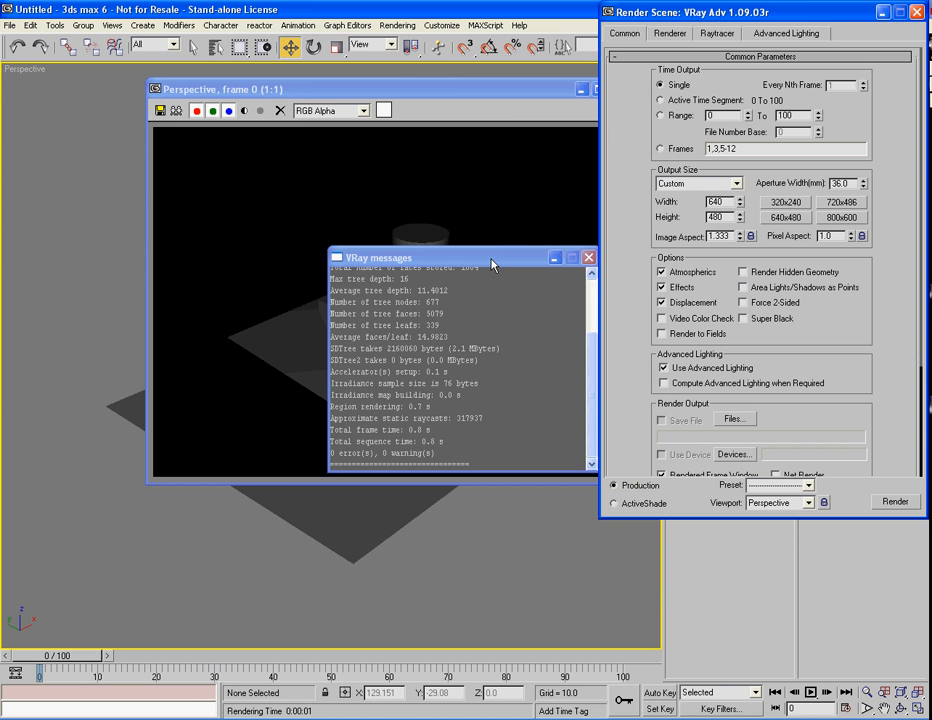
{"action": "left_click_drag", "start_coordinate": [545, 261], "coordinate": [783, 416]}
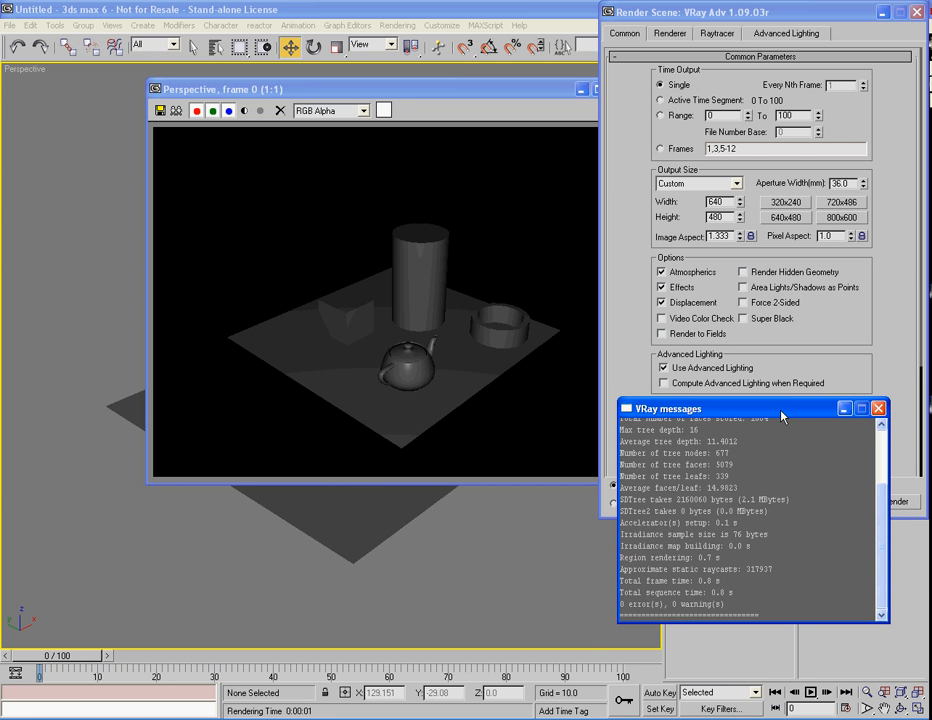
{"action": "left_click", "coordinate": [518, 345]}
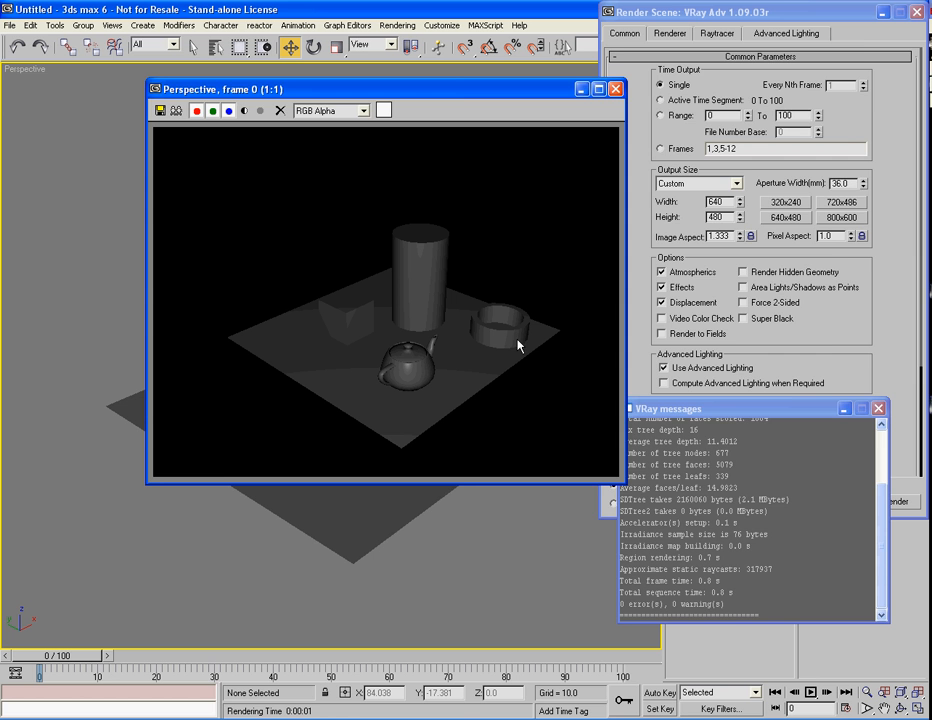
{"action": "left_click", "coordinate": [545, 527]}
{"action": "key", "text": "shift+q"}
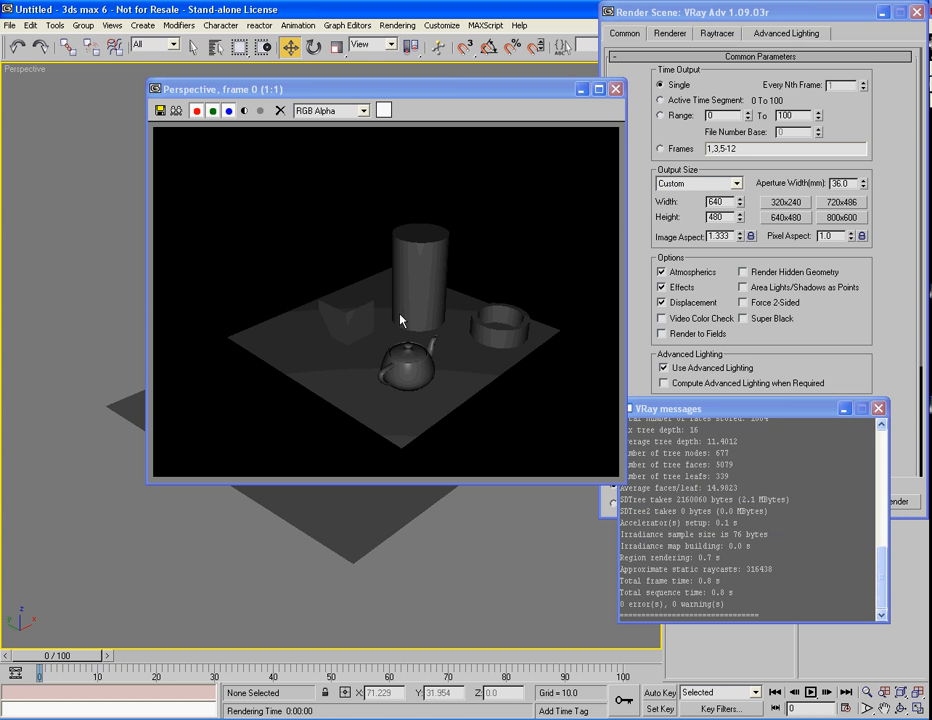
{"action": "left_click", "coordinate": [630, 248]}
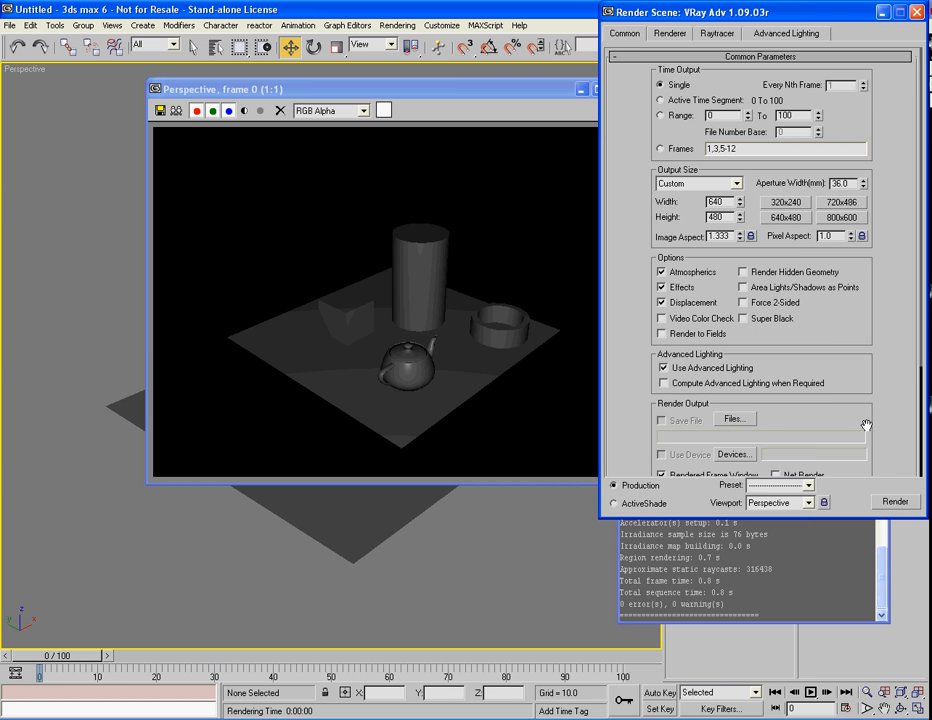
Make Default Scanline Renderer the production renderer and render the scene
{"action": "scroll", "coordinate": [824, 395], "scroll_direction": "down", "scroll_amount": 3}
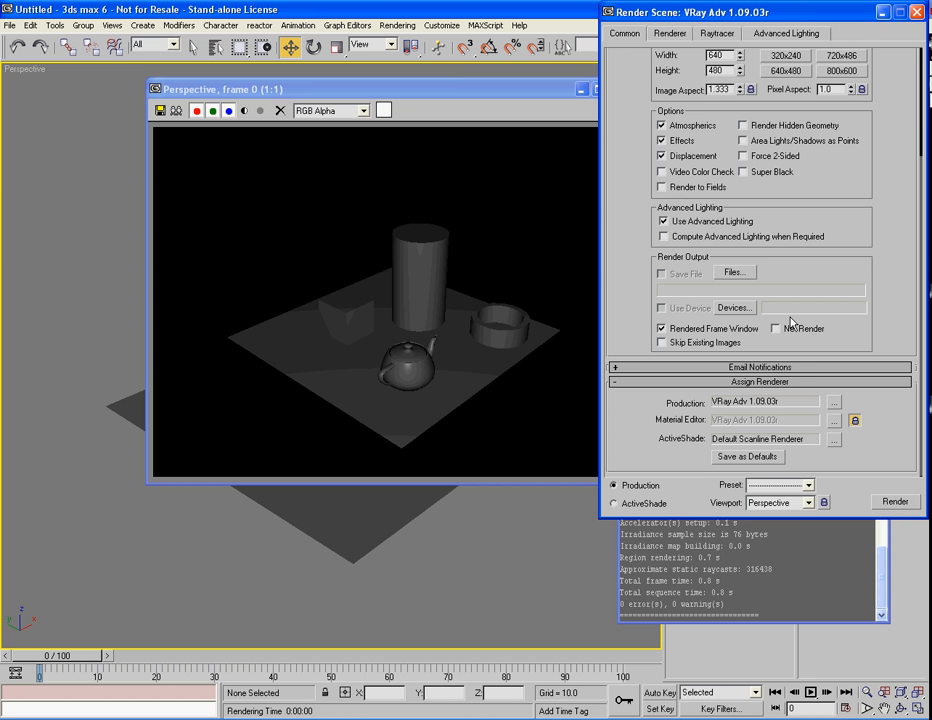
{"action": "left_click", "coordinate": [834, 402]}
{"action": "double_click", "coordinate": [697, 208]}
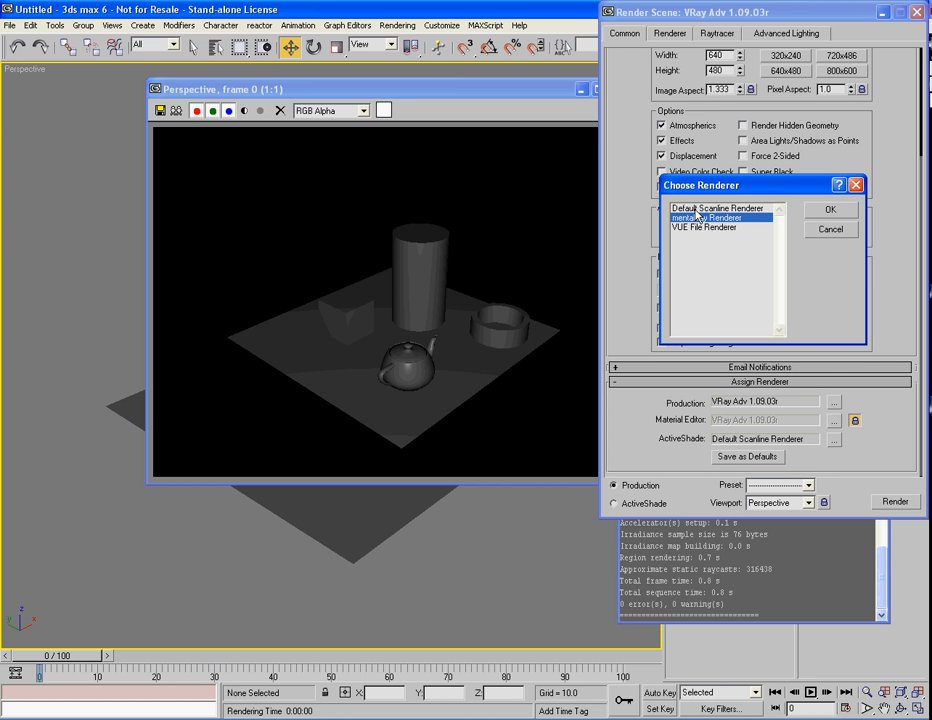
{"action": "key", "text": "F9"}
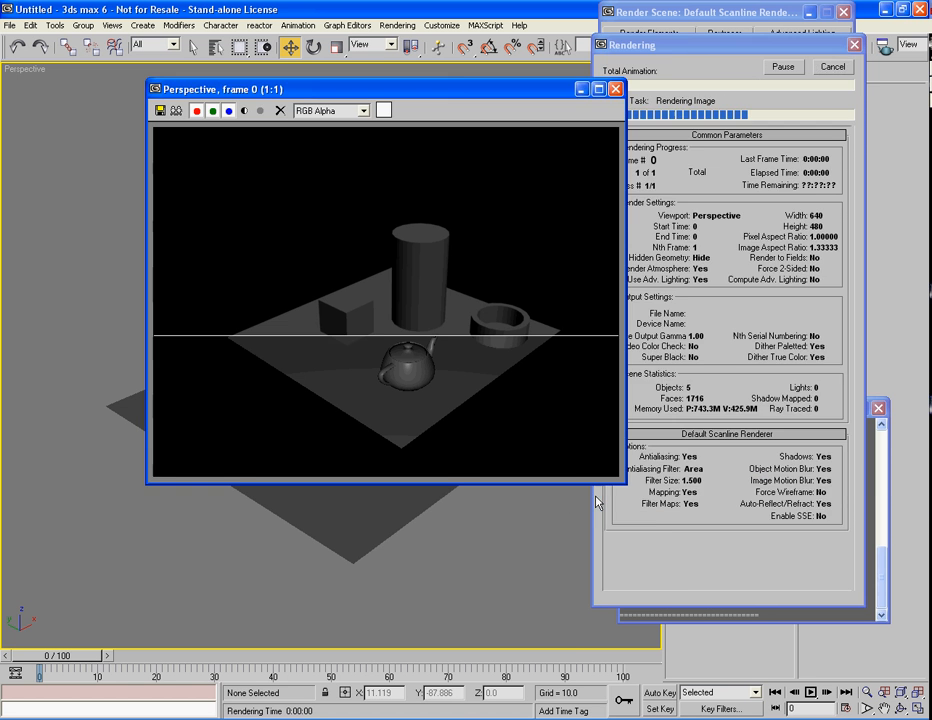
Clone the scanline render frame and arrange both frame windows side by side
{"action": "left_click", "coordinate": [176, 110]}
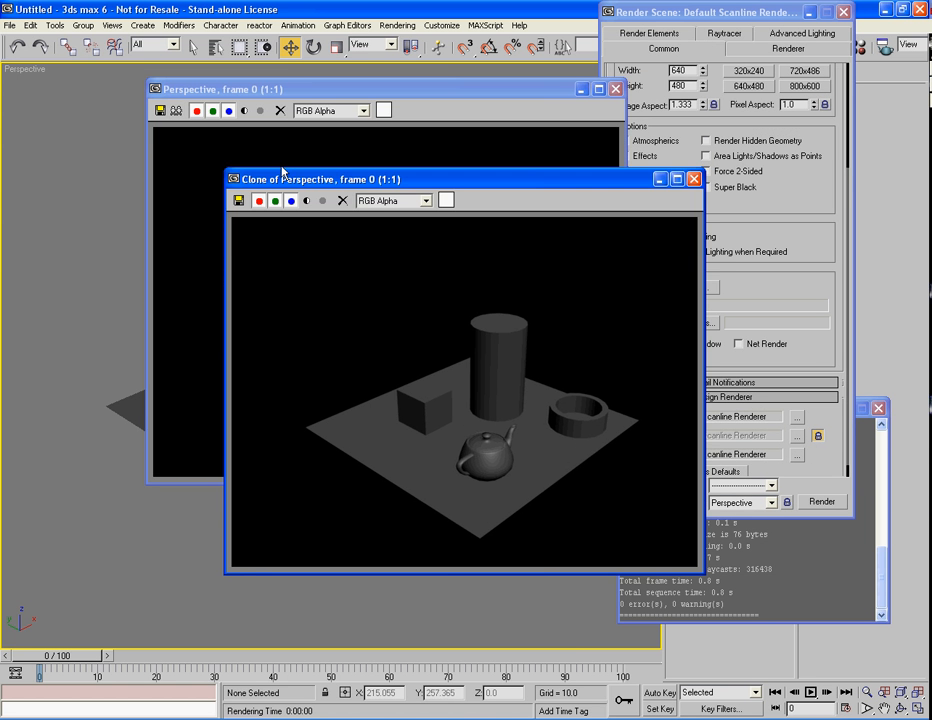
{"action": "mouse_move", "coordinate": [287, 176]}
{"action": "left_mouse_down"}
{"action": "mouse_move", "coordinate": [233, 241]}
{"action": "mouse_move", "coordinate": [51, 258]}
{"action": "left_mouse_up"}
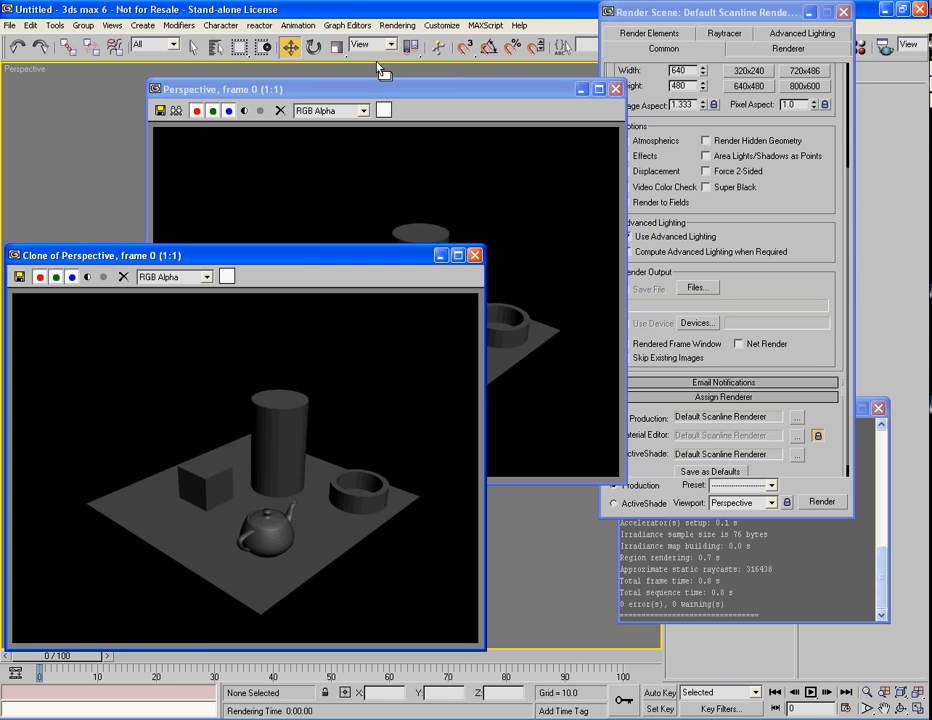
{"action": "left_click", "coordinate": [381, 92]}
{"action": "left_click_drag", "start_coordinate": [381, 92], "coordinate": [252, 8]}
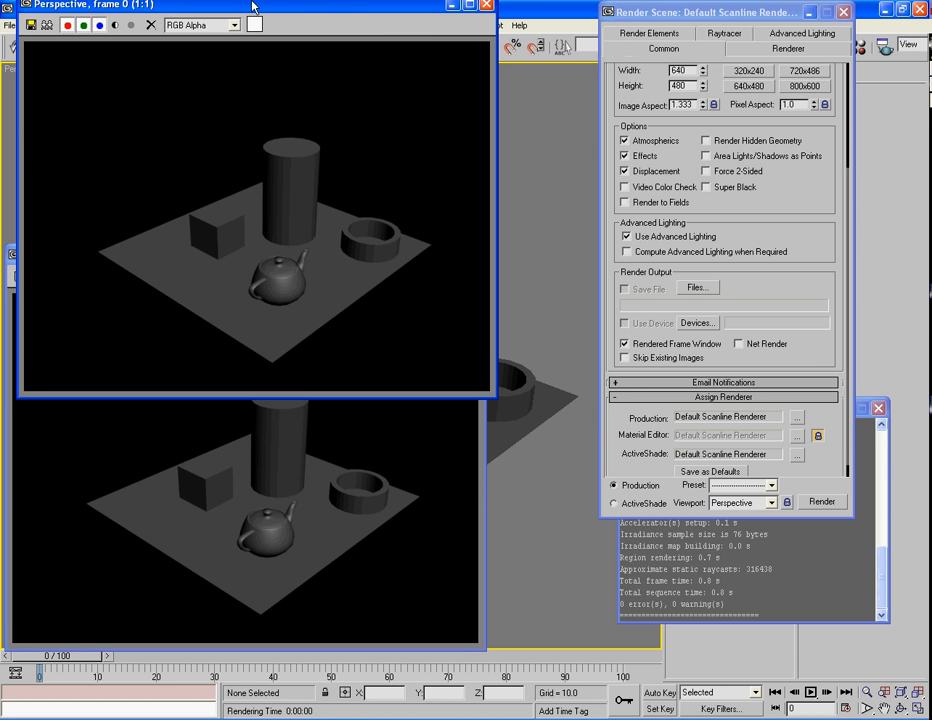
Reassign VRay Adv 1.09.03r as production renderer and render again for comparison
{"action": "left_click", "coordinate": [797, 417]}
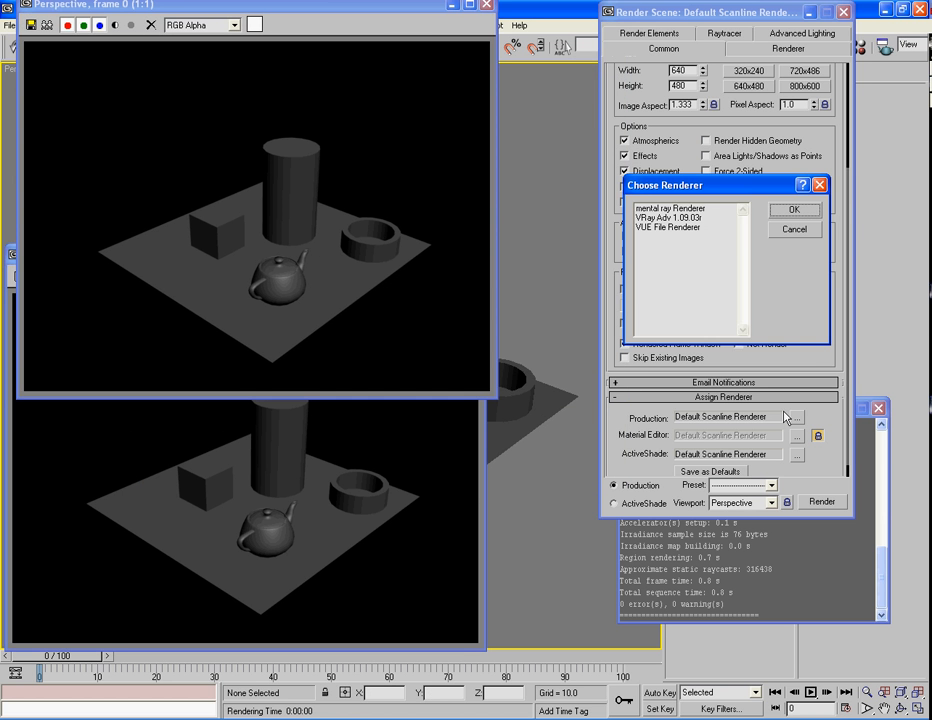
{"action": "double_click", "coordinate": [668, 217]}
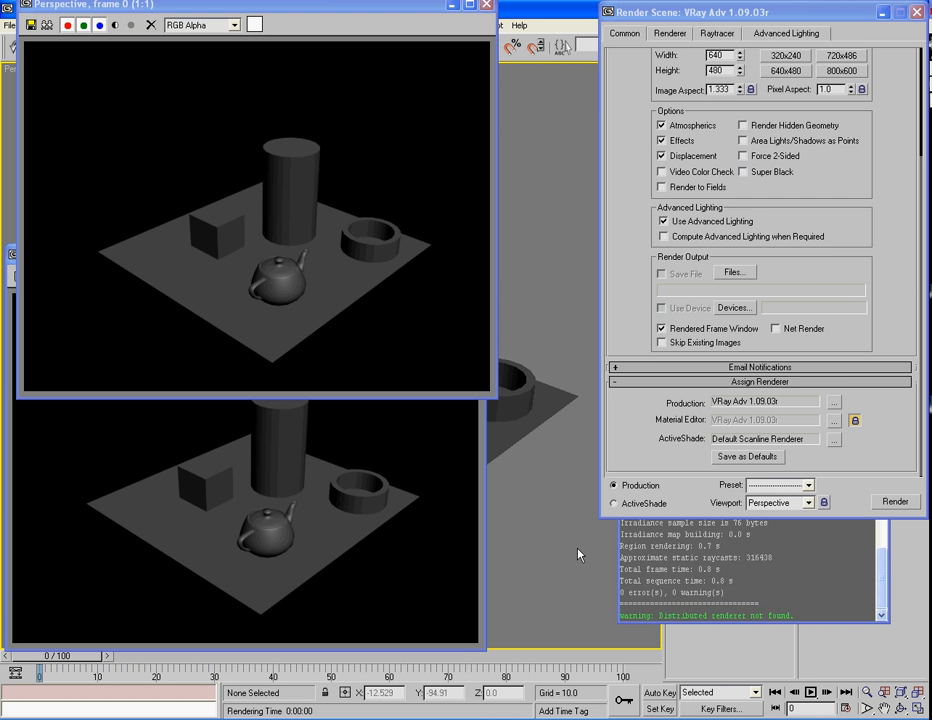
{"action": "key", "text": "shift+q"}
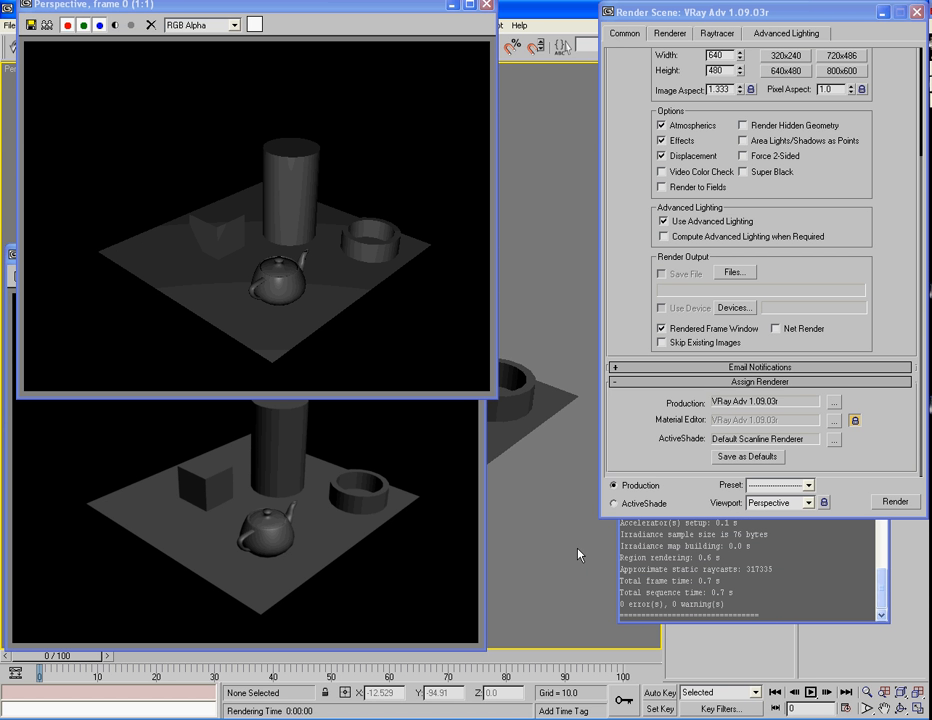